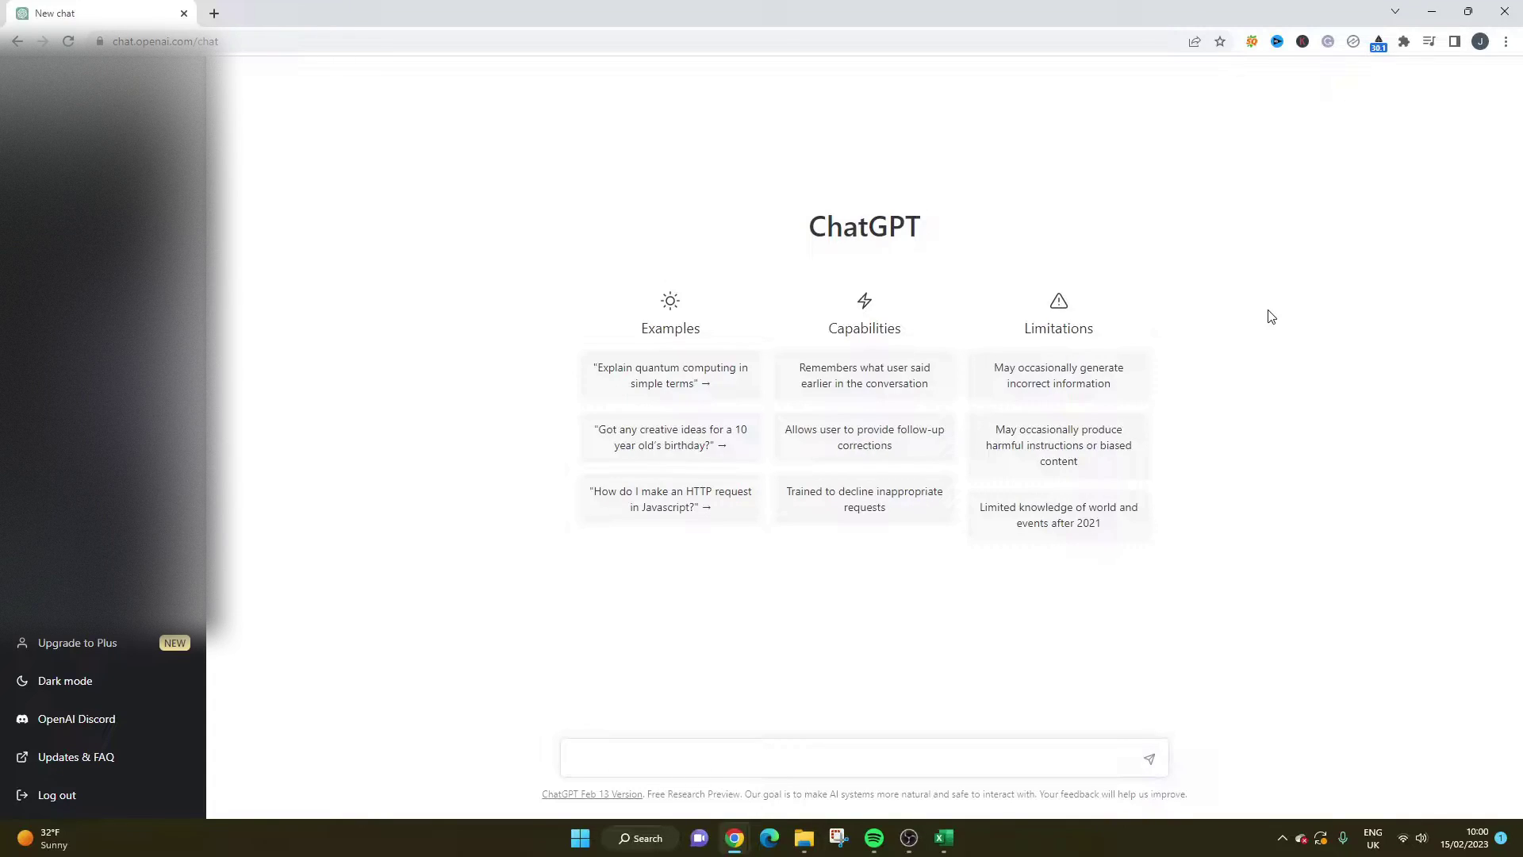
Ask ChatGPT 'what is chatgpt?'.
{"action": "left_click", "coordinate": [855, 762]}
{"action": "type", "text": "what "}
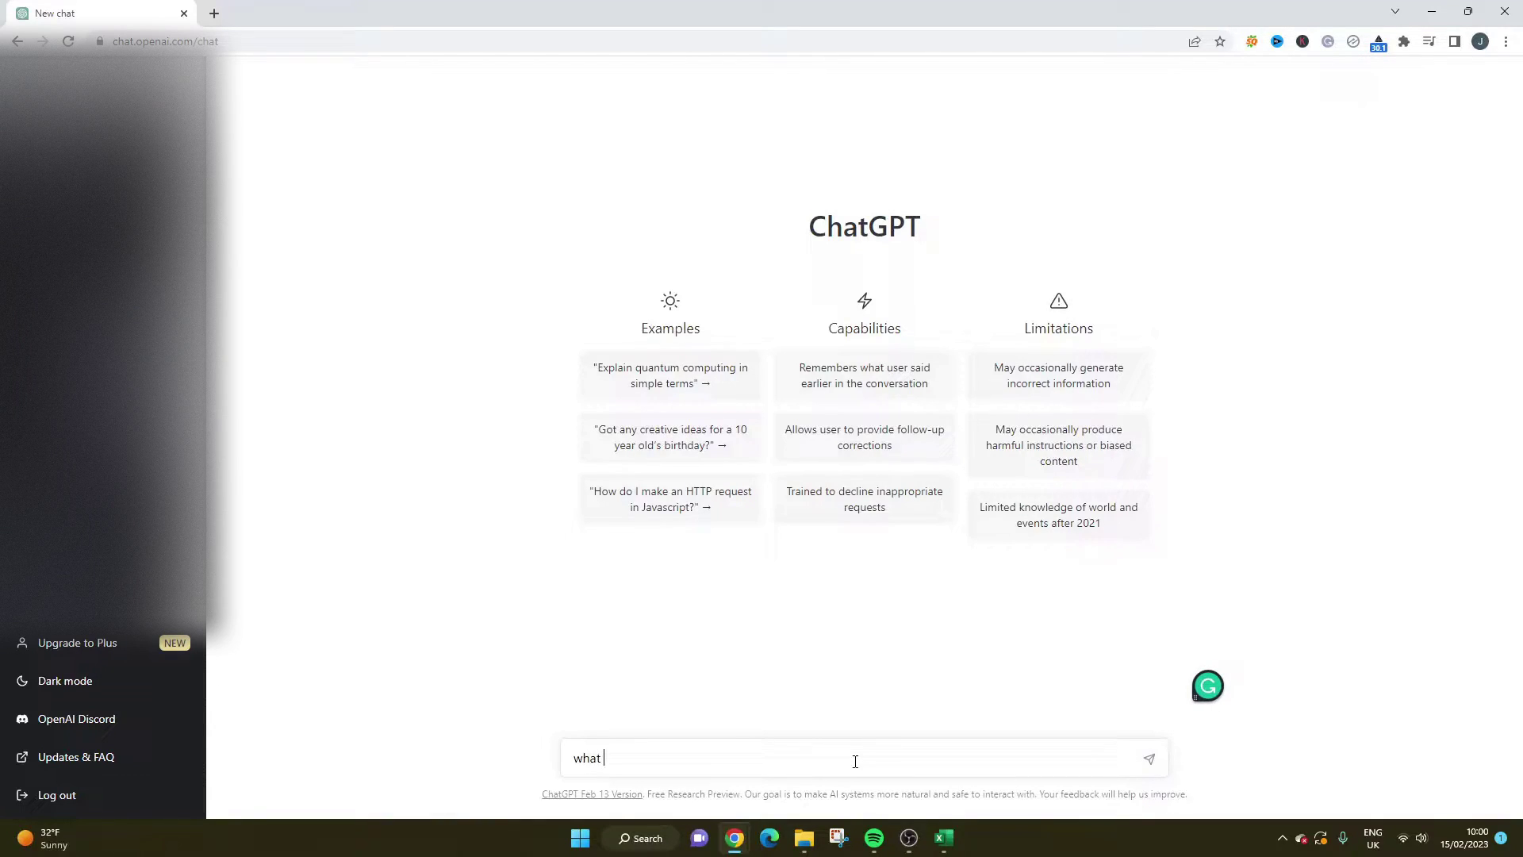
{"action": "type", "text": "is chatgpt?"}
{"action": "key", "text": "Return"}
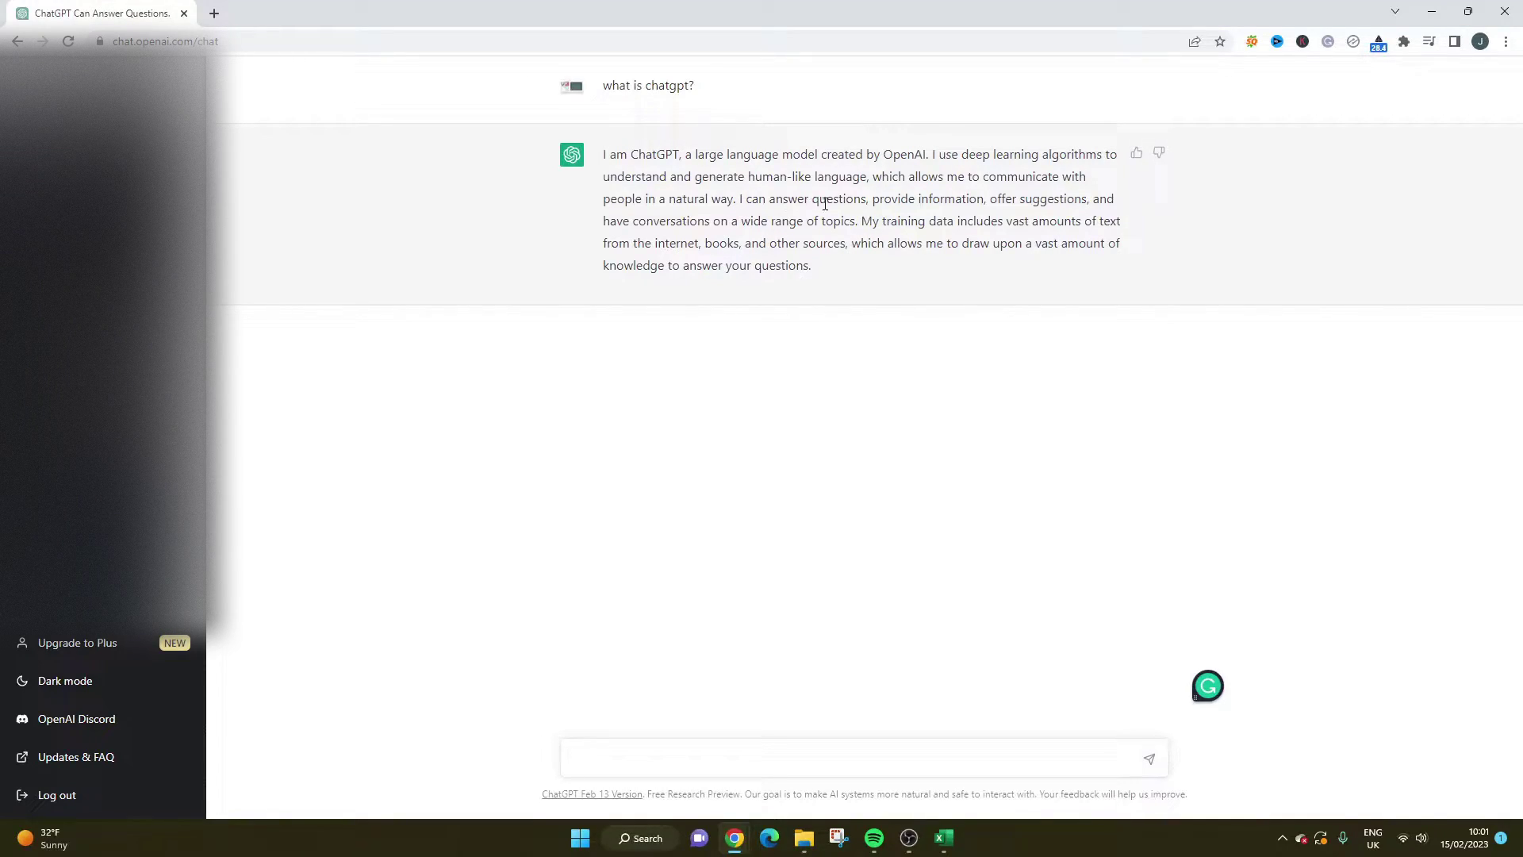
Read the answer, highlighting a few words, then start a new empty chat.
{"action": "double_click", "coordinate": [950, 198]}
{"action": "double_click", "coordinate": [1034, 196]}
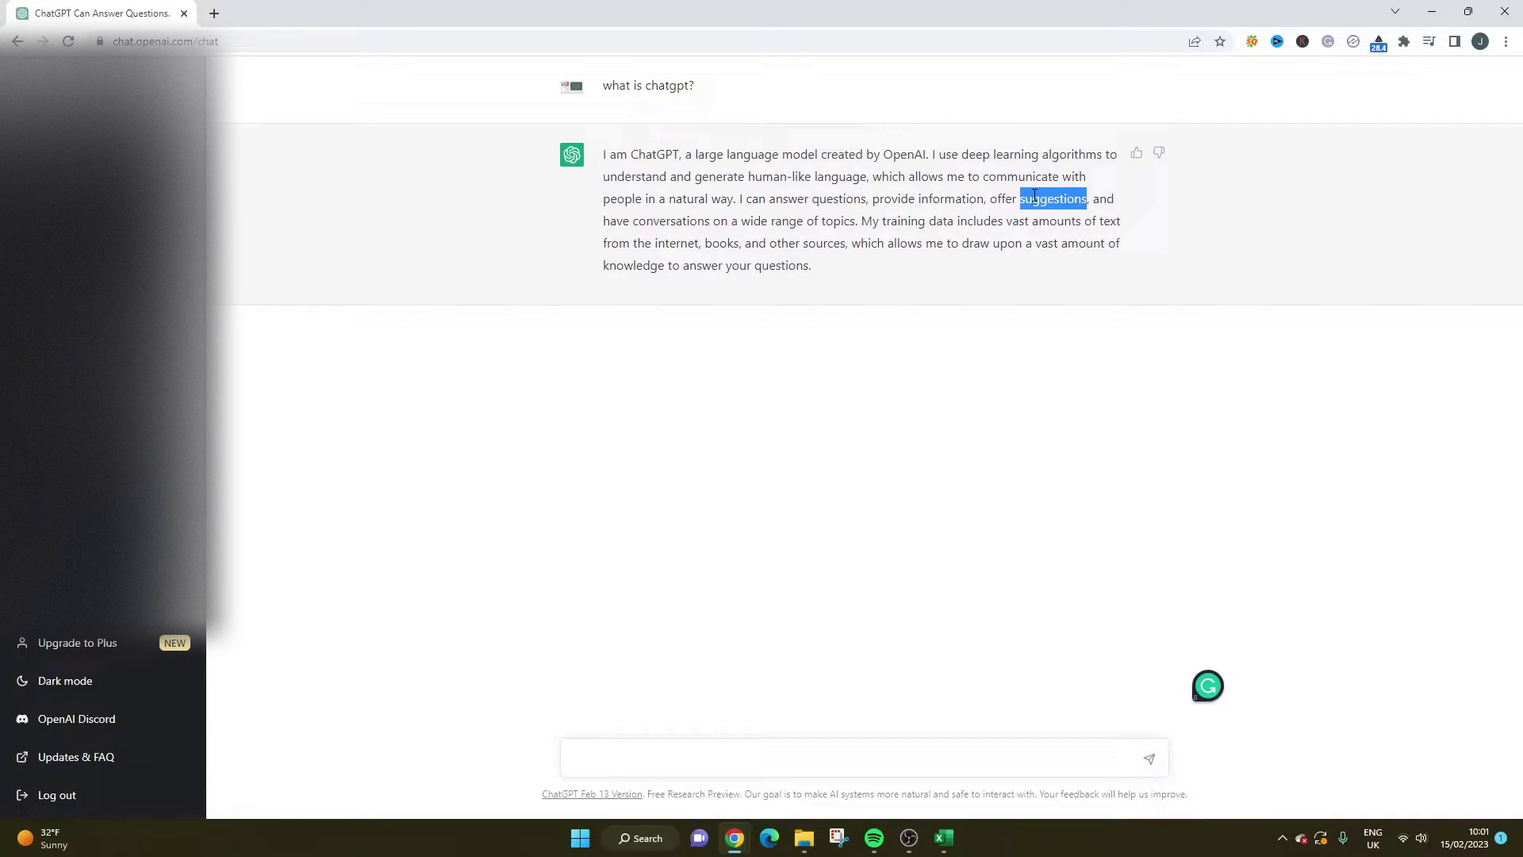
{"action": "double_click", "coordinate": [686, 221]}
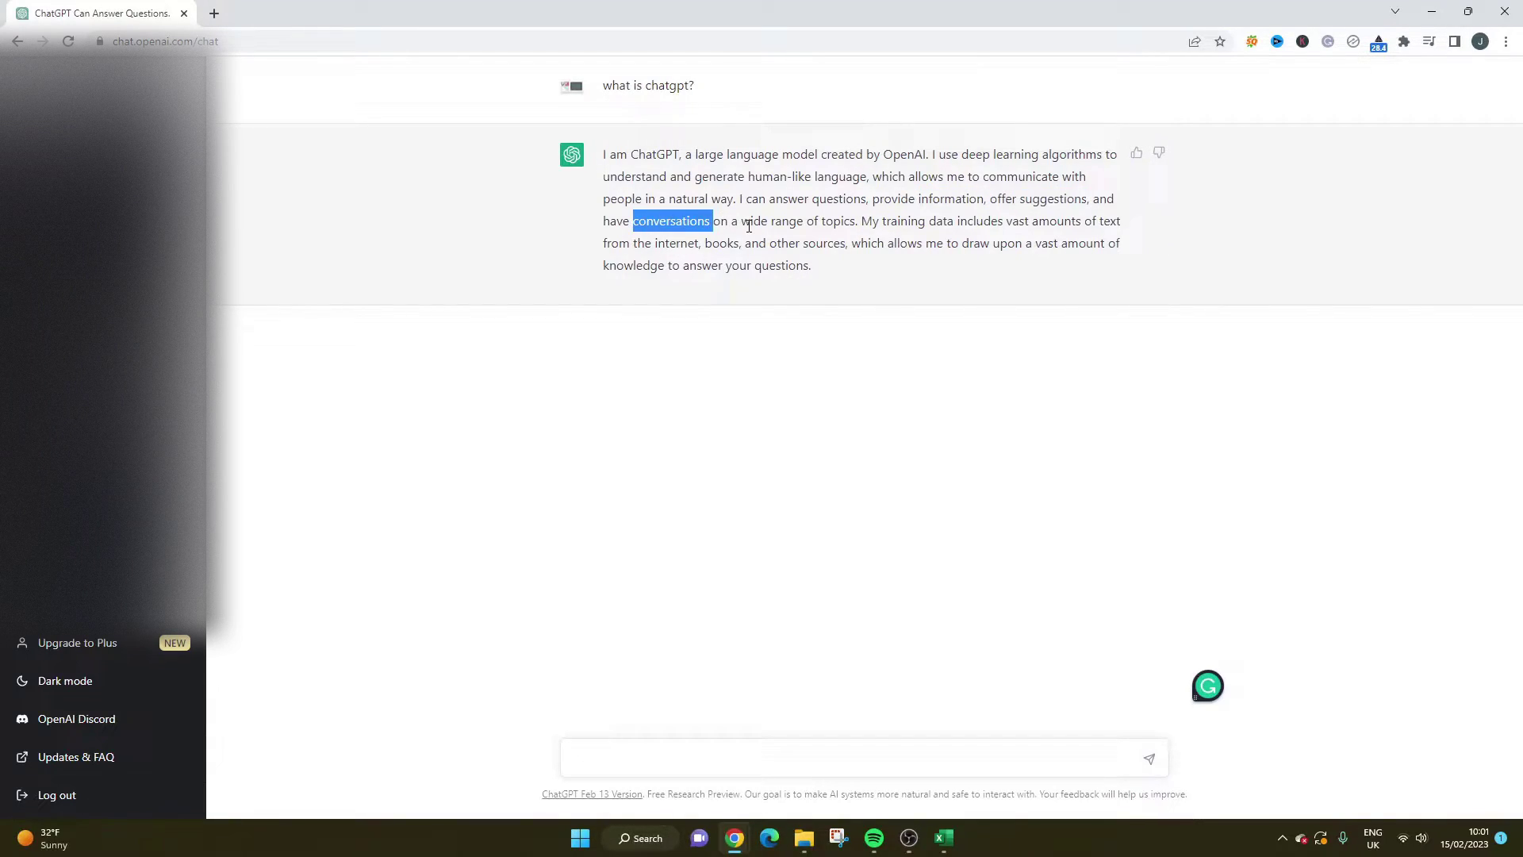
{"action": "left_click", "coordinate": [798, 225]}
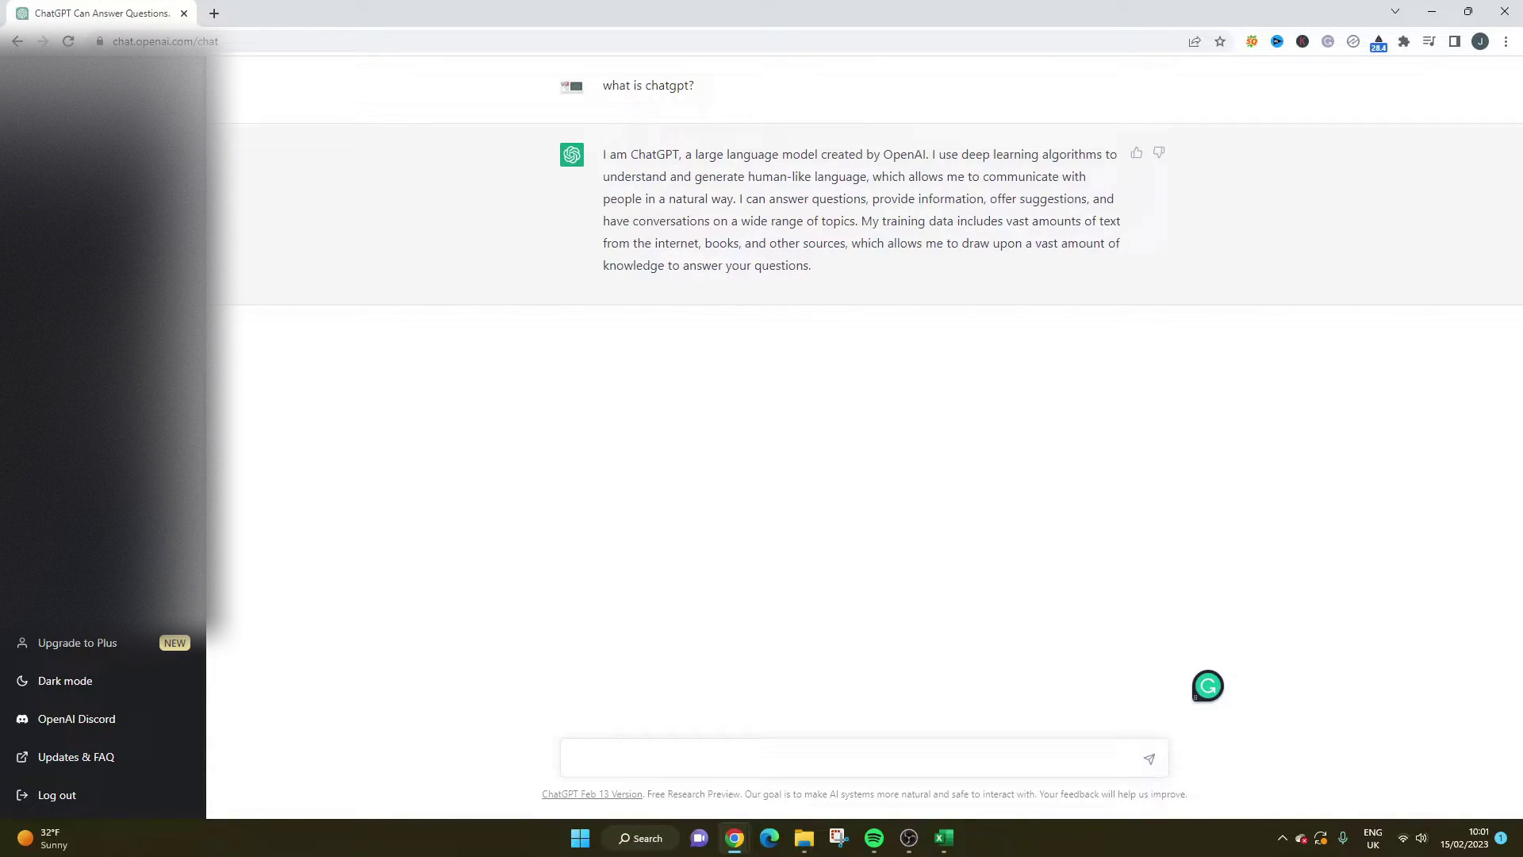
{"action": "left_click", "coordinate": [95, 72]}
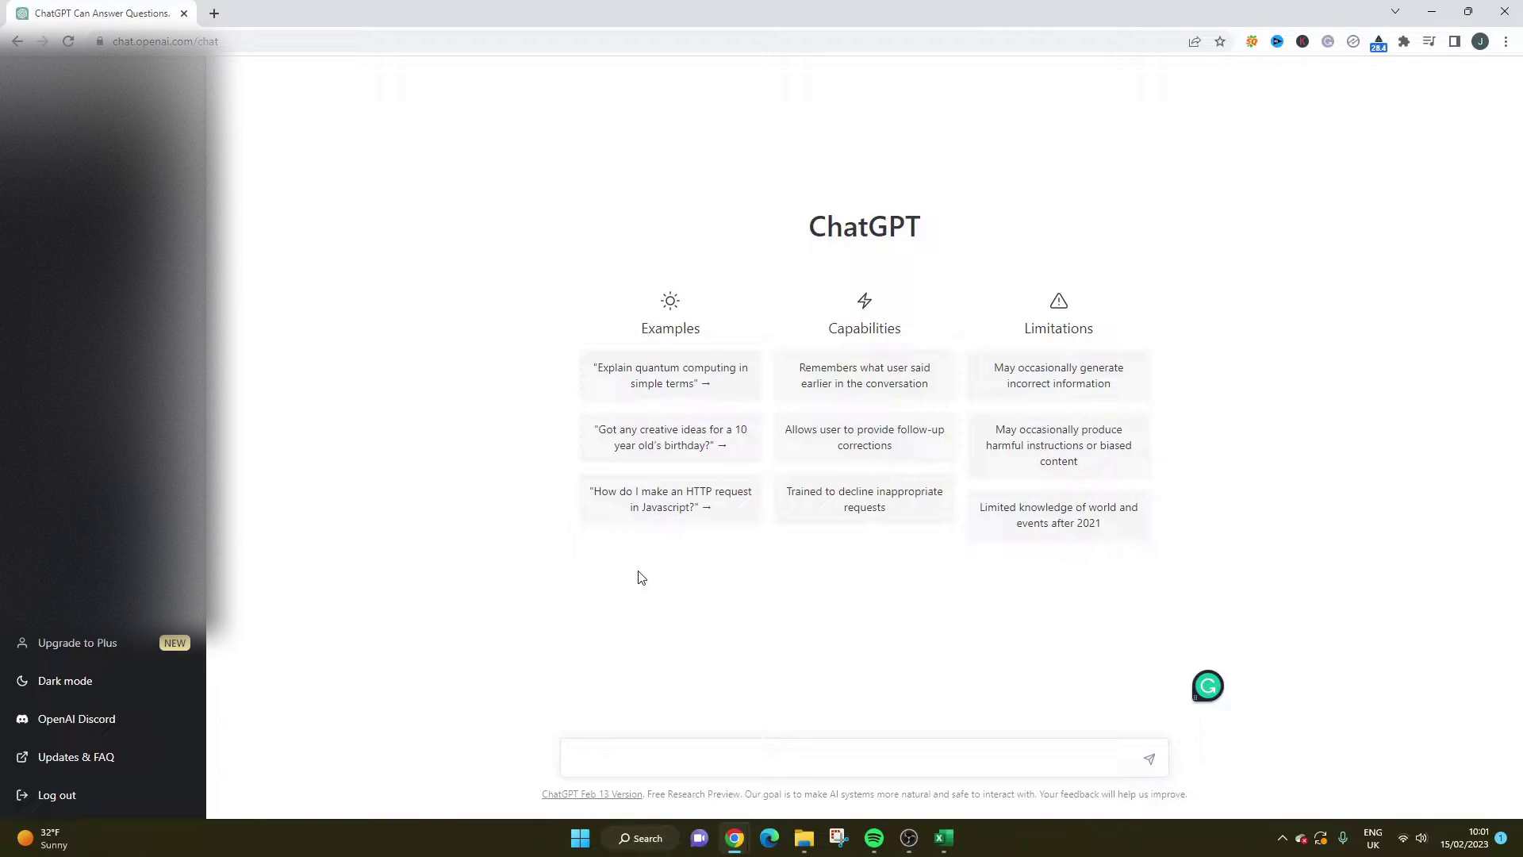
{"action": "left_click", "coordinate": [731, 764]}
{"action": "double_click", "coordinate": [719, 794]}
{"action": "left_click", "coordinate": [759, 702]}
{"action": "left_click", "coordinate": [623, 747]}
Write the prompt 'Create a risk register for a marketing project in tabular form' and review its key words.
{"action": "type", "text": "Create a risk register for a marketing project"}
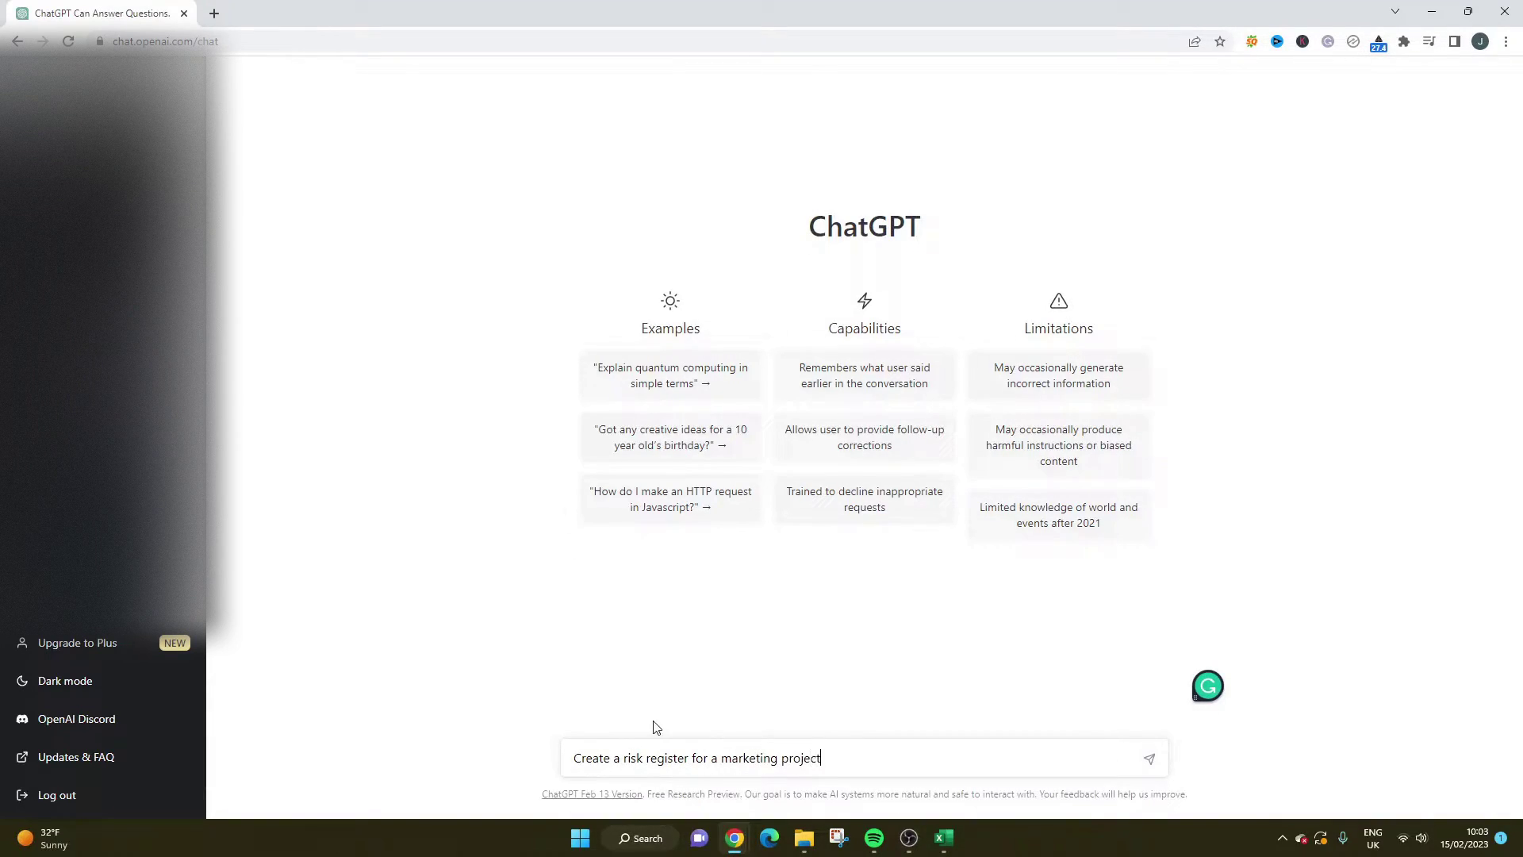
{"action": "type", "text": " in tabular form"}
{"action": "right_click", "coordinate": [588, 725]}
{"action": "left_click", "coordinate": [635, 757]}
{"action": "double_click", "coordinate": [655, 758]}
{"action": "left_click", "coordinate": [684, 779]}
{"action": "double_click", "coordinate": [727, 758]}
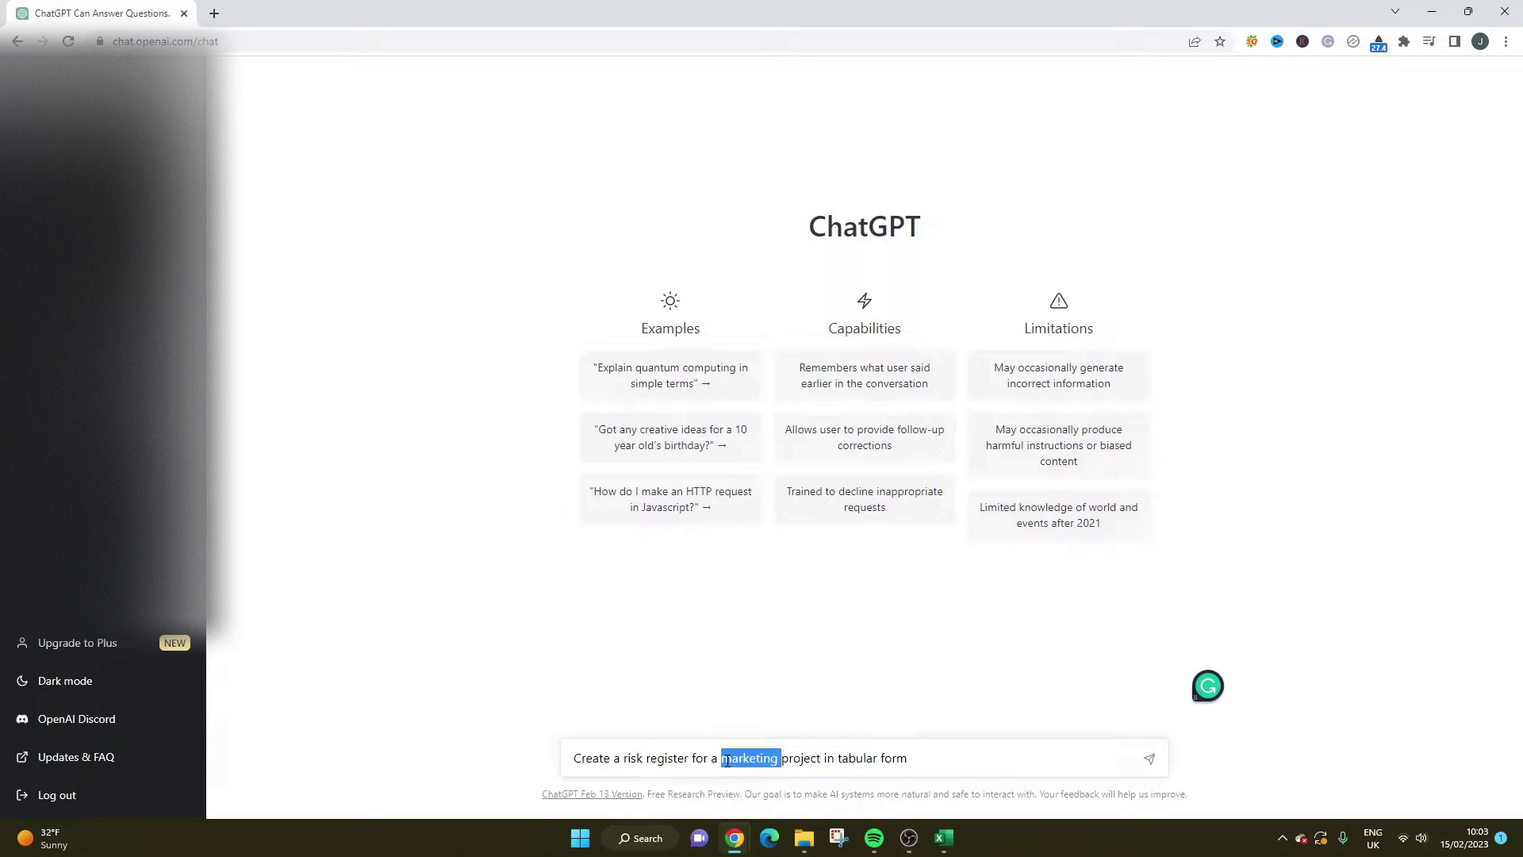
{"action": "double_click", "coordinate": [854, 757]}
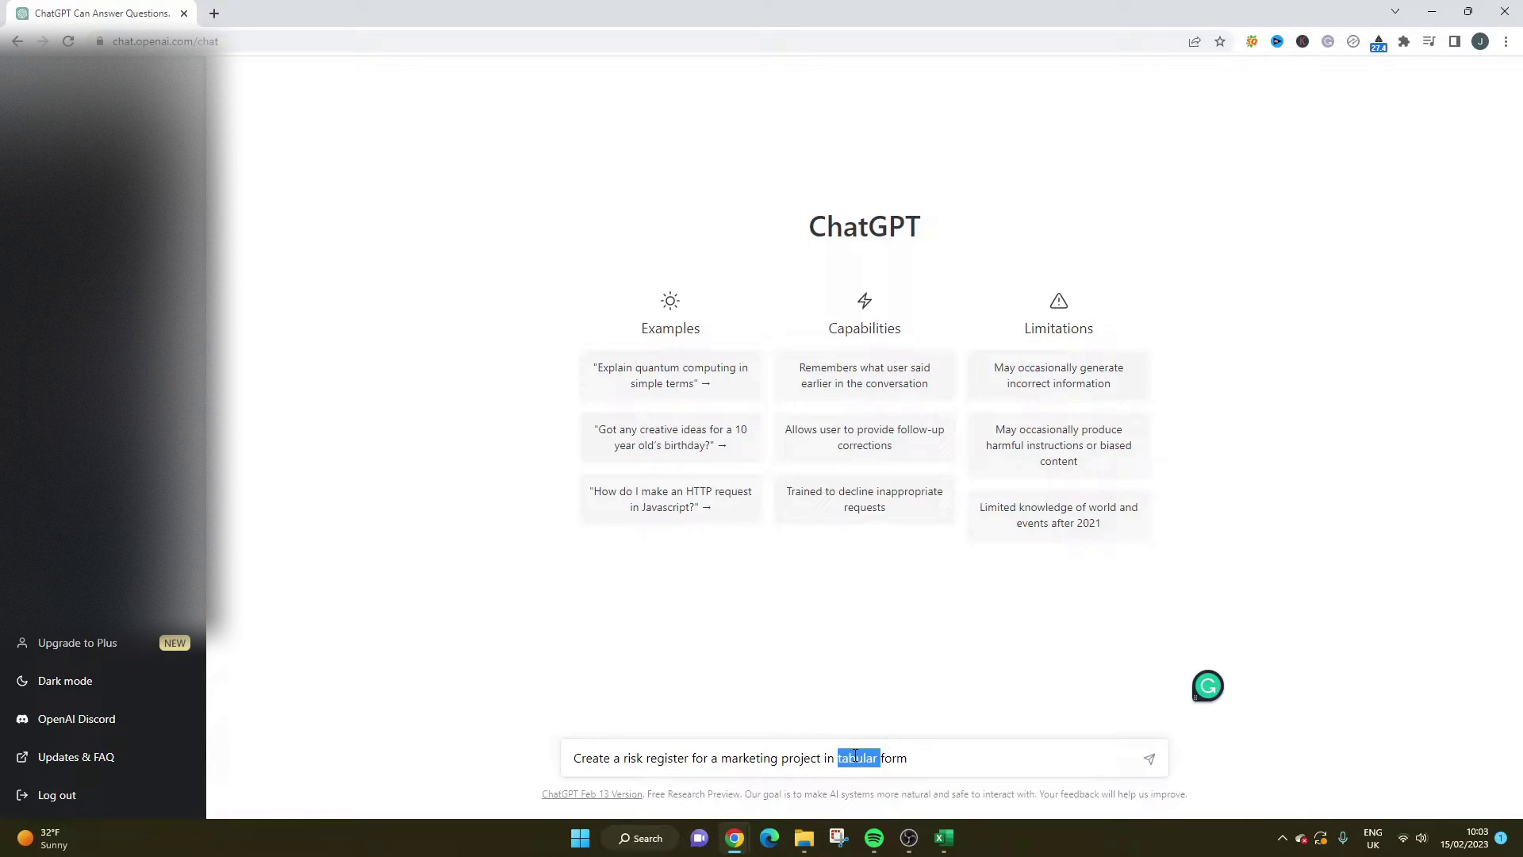
{"action": "left_click", "coordinate": [911, 755]}
Send the tabular risk-register prompt and scroll through the six-risk table as it generates.
{"action": "left_click", "coordinate": [1149, 760]}
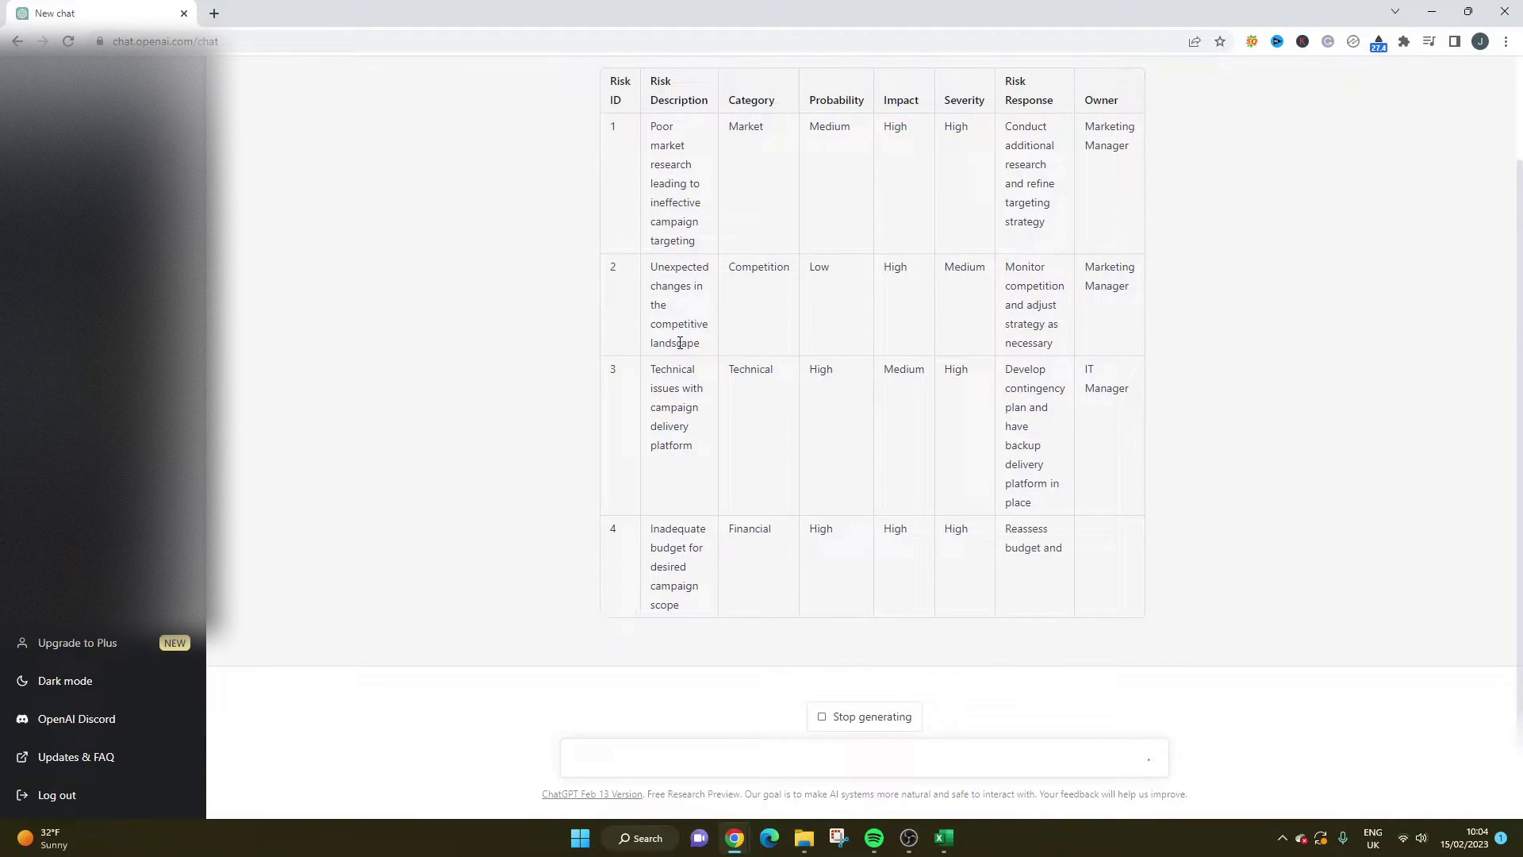
{"action": "scroll", "coordinate": [681, 342], "scroll_direction": "up", "scroll_amount": 2}
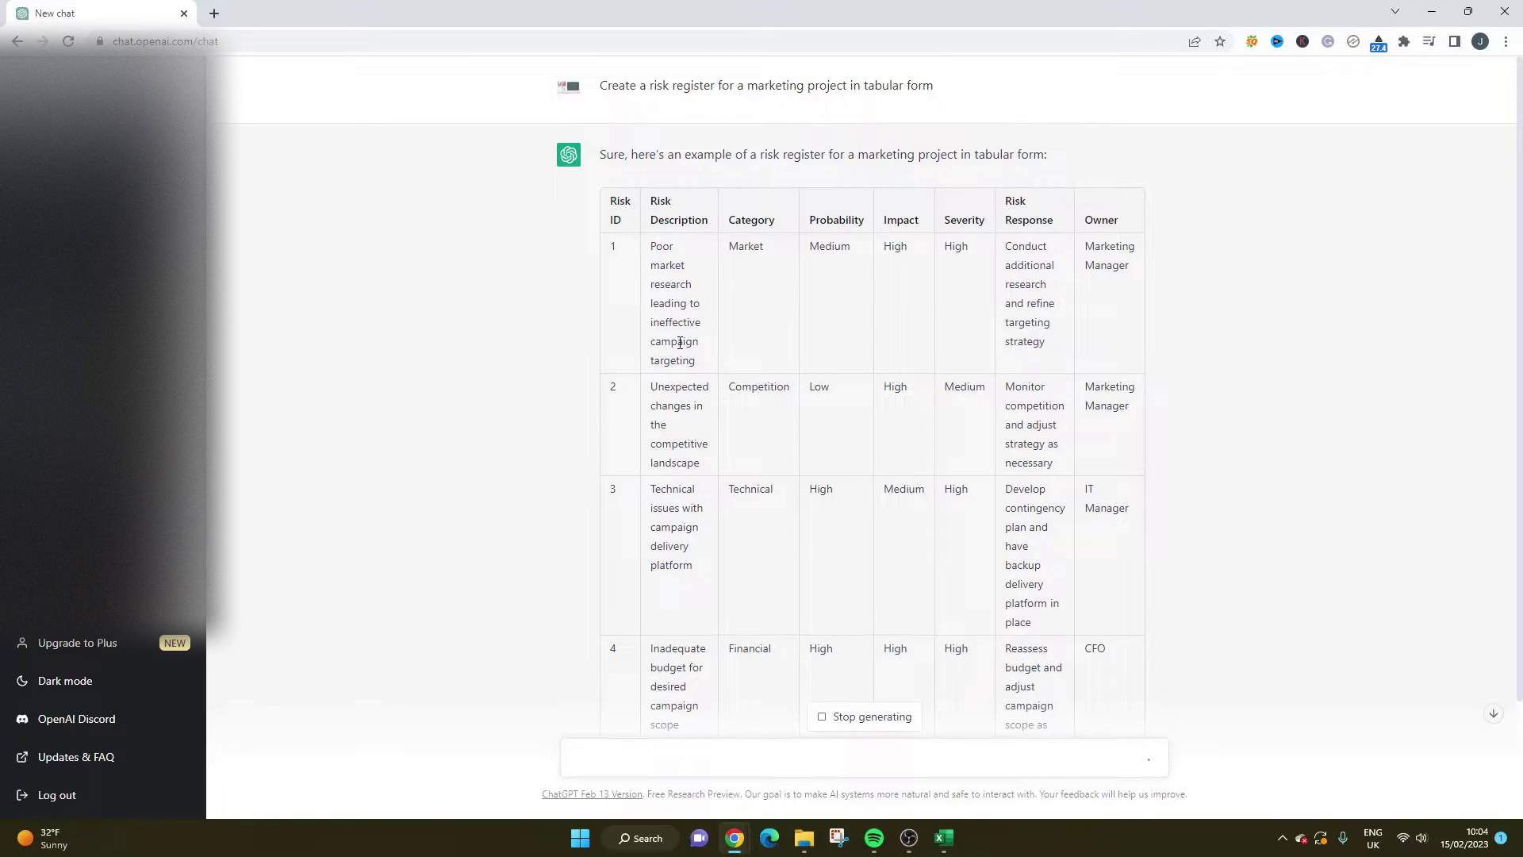
{"action": "scroll", "coordinate": [680, 343], "scroll_direction": "down", "scroll_amount": 4}
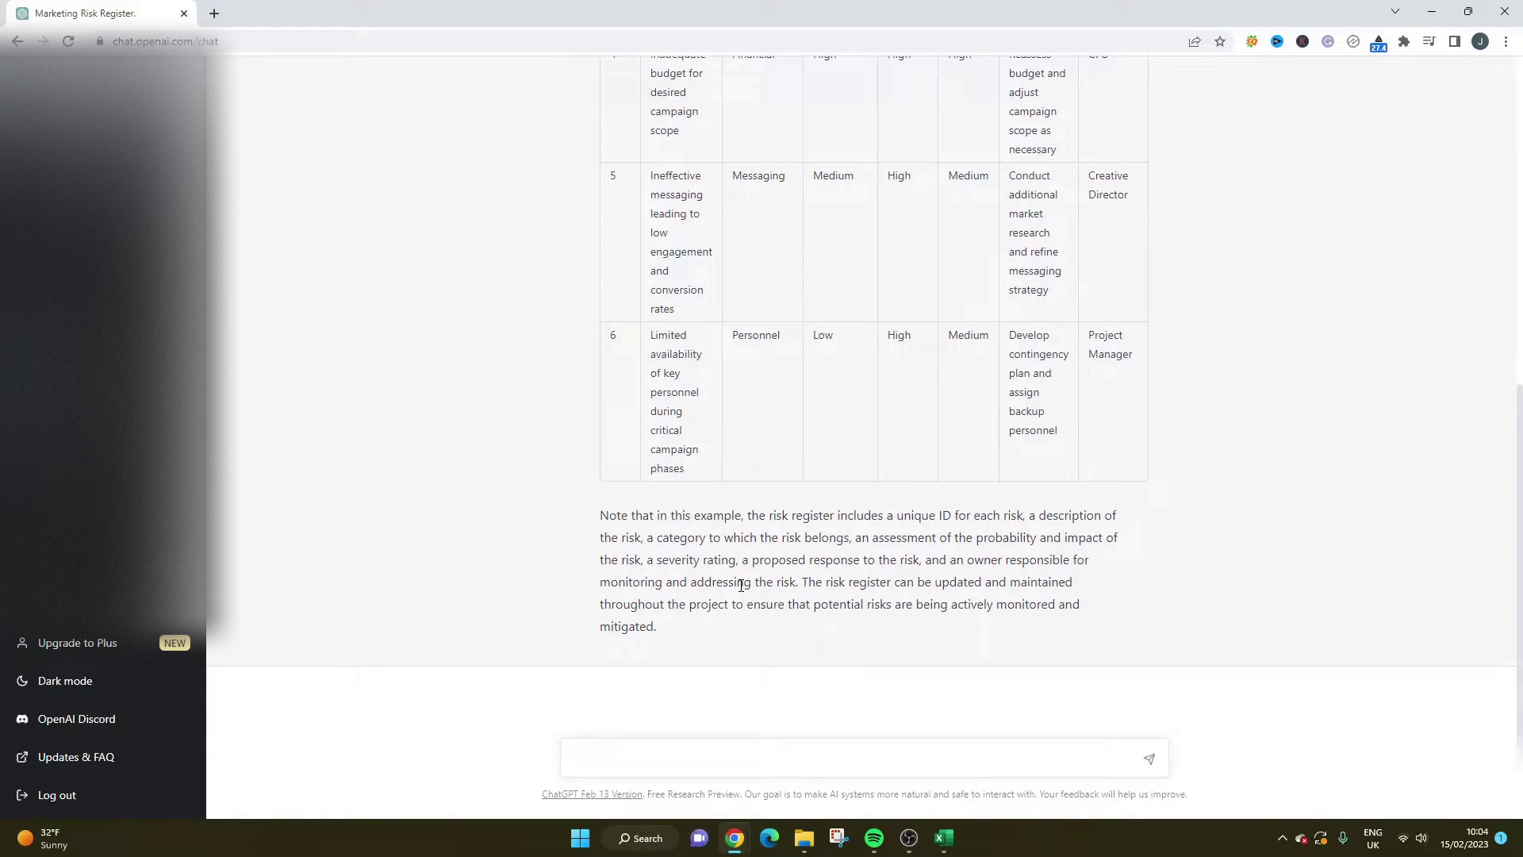
Select the whole risk register table, from the Risk ID header through the last row.
{"action": "scroll", "coordinate": [741, 586], "scroll_direction": "up", "scroll_amount": 7}
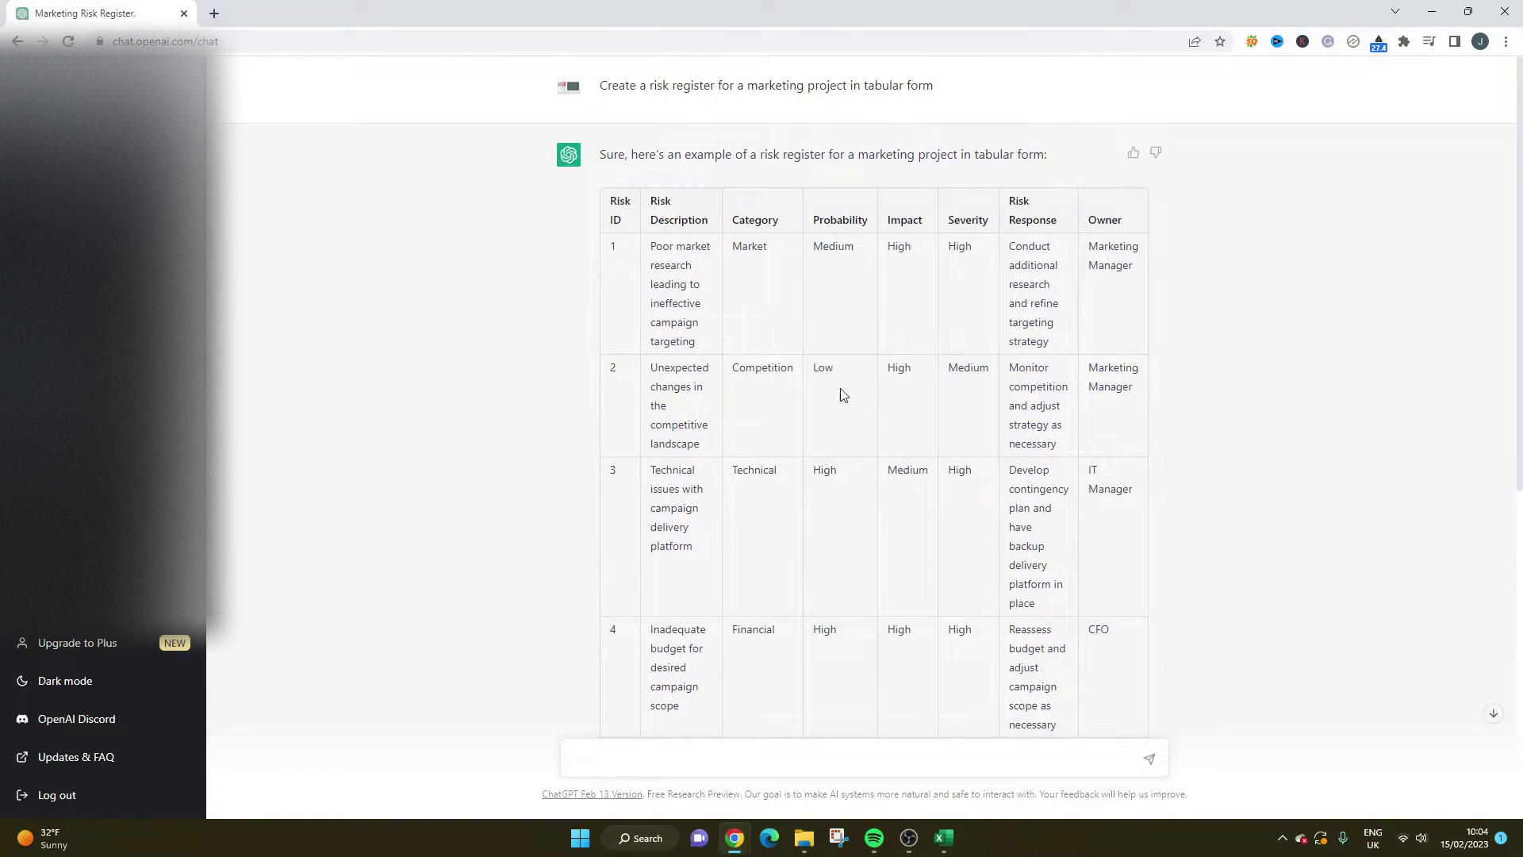
{"action": "scroll", "coordinate": [876, 420], "scroll_direction": "down", "scroll_amount": 4}
{"action": "scroll", "coordinate": [878, 424], "scroll_direction": "up", "scroll_amount": 4}
{"action": "scroll", "coordinate": [888, 460], "scroll_direction": "down", "scroll_amount": 1}
{"action": "scroll", "coordinate": [877, 452], "scroll_direction": "up", "scroll_amount": 1}
{"action": "left_click_drag", "start_coordinate": [610, 203], "coordinate": [1047, 285]}
{"action": "scroll", "coordinate": [1024, 262], "scroll_direction": "down", "scroll_amount": 7}
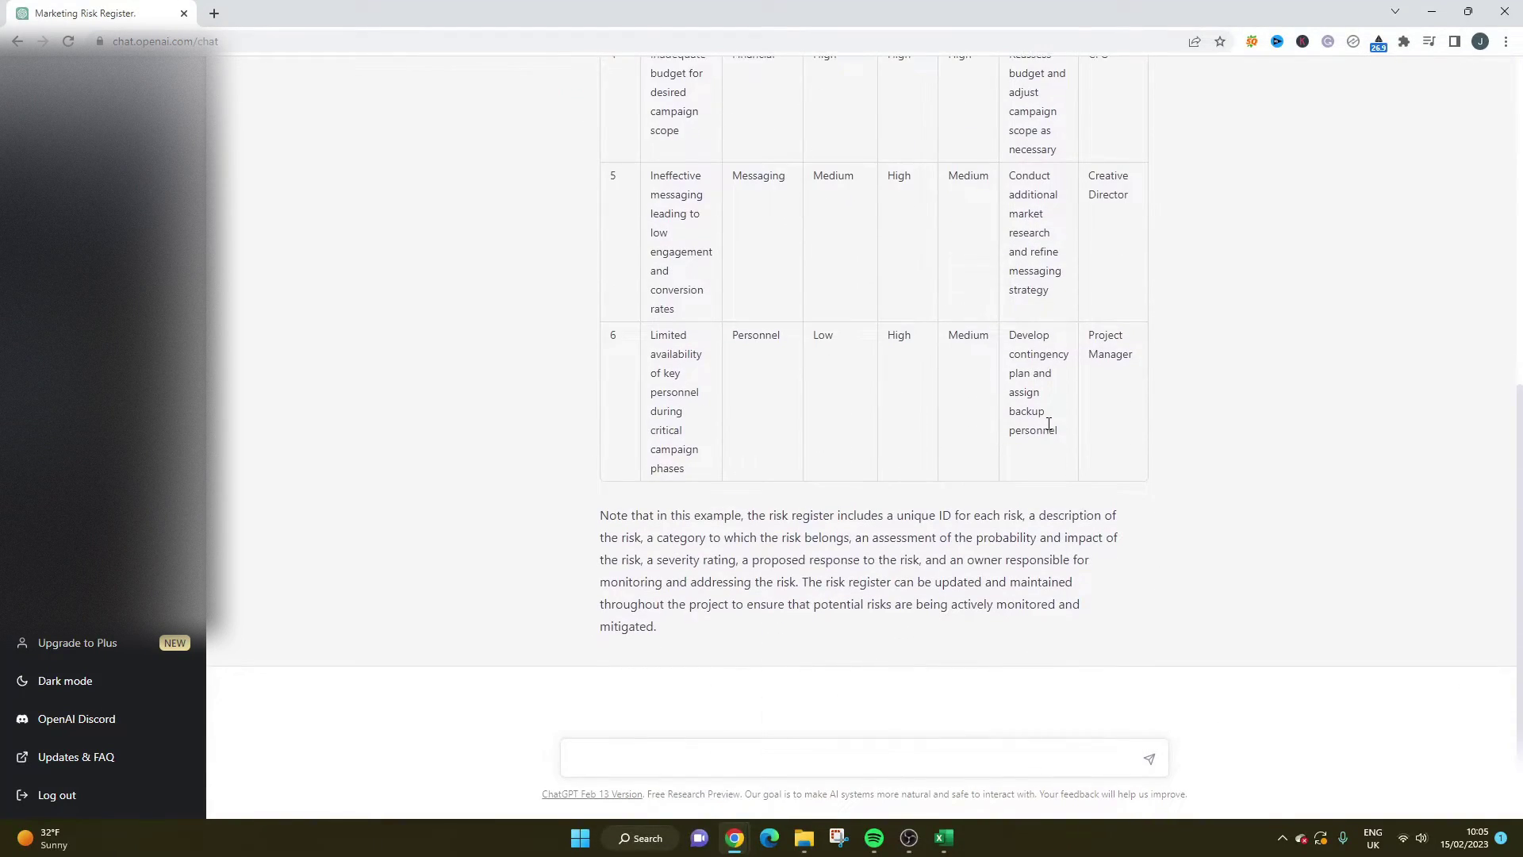
{"action": "scroll", "coordinate": [1064, 431], "scroll_direction": "up", "scroll_amount": 7}
{"action": "left_click", "coordinate": [598, 238]}
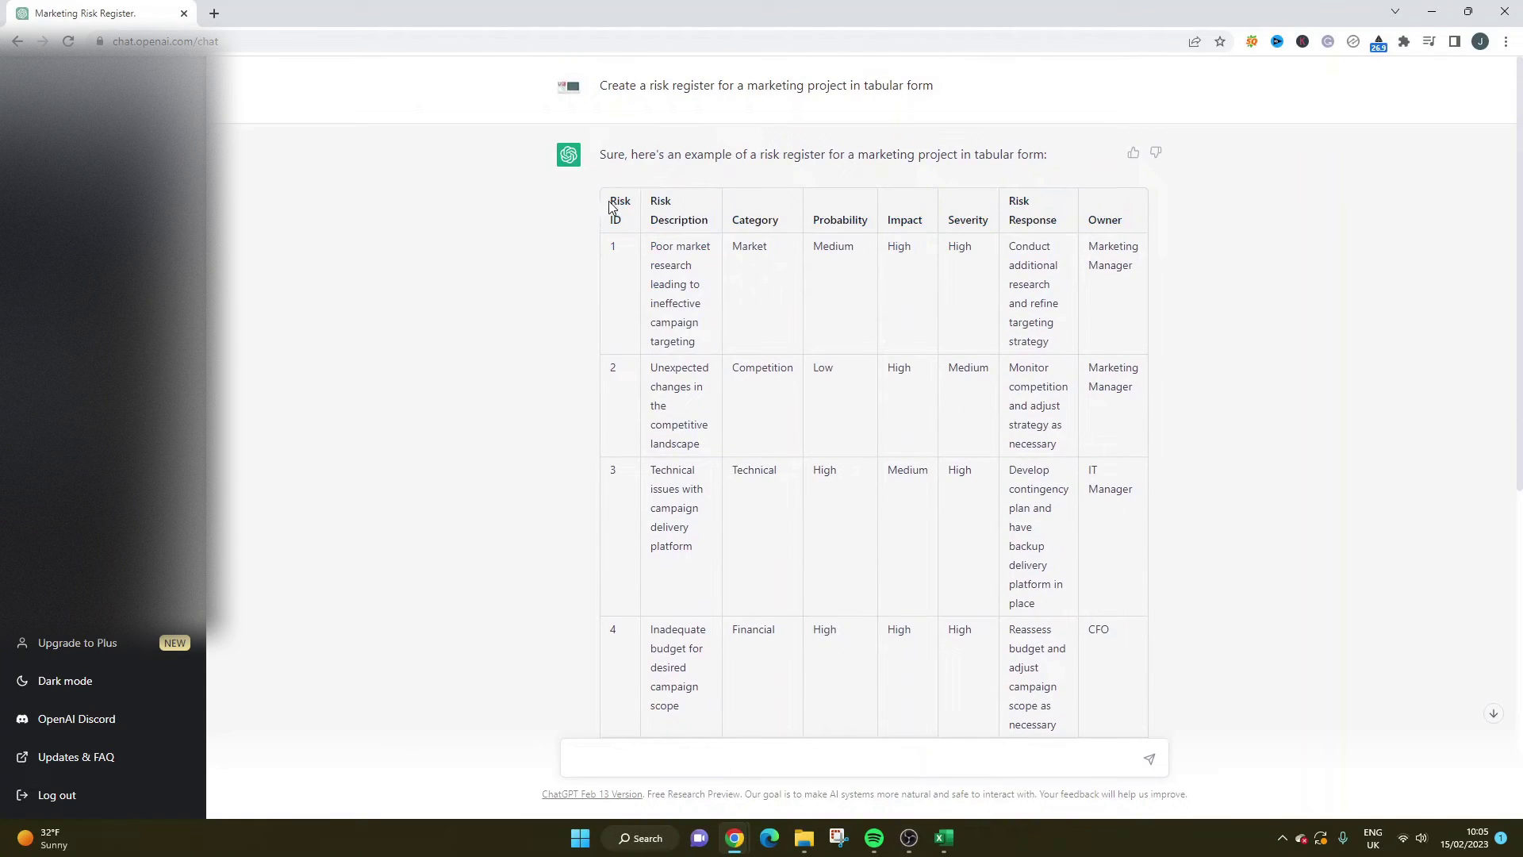
{"action": "left_click_drag", "start_coordinate": [611, 203], "coordinate": [1116, 605]}
{"action": "scroll", "coordinate": [1116, 605], "scroll_direction": "down", "scroll_amount": 6}
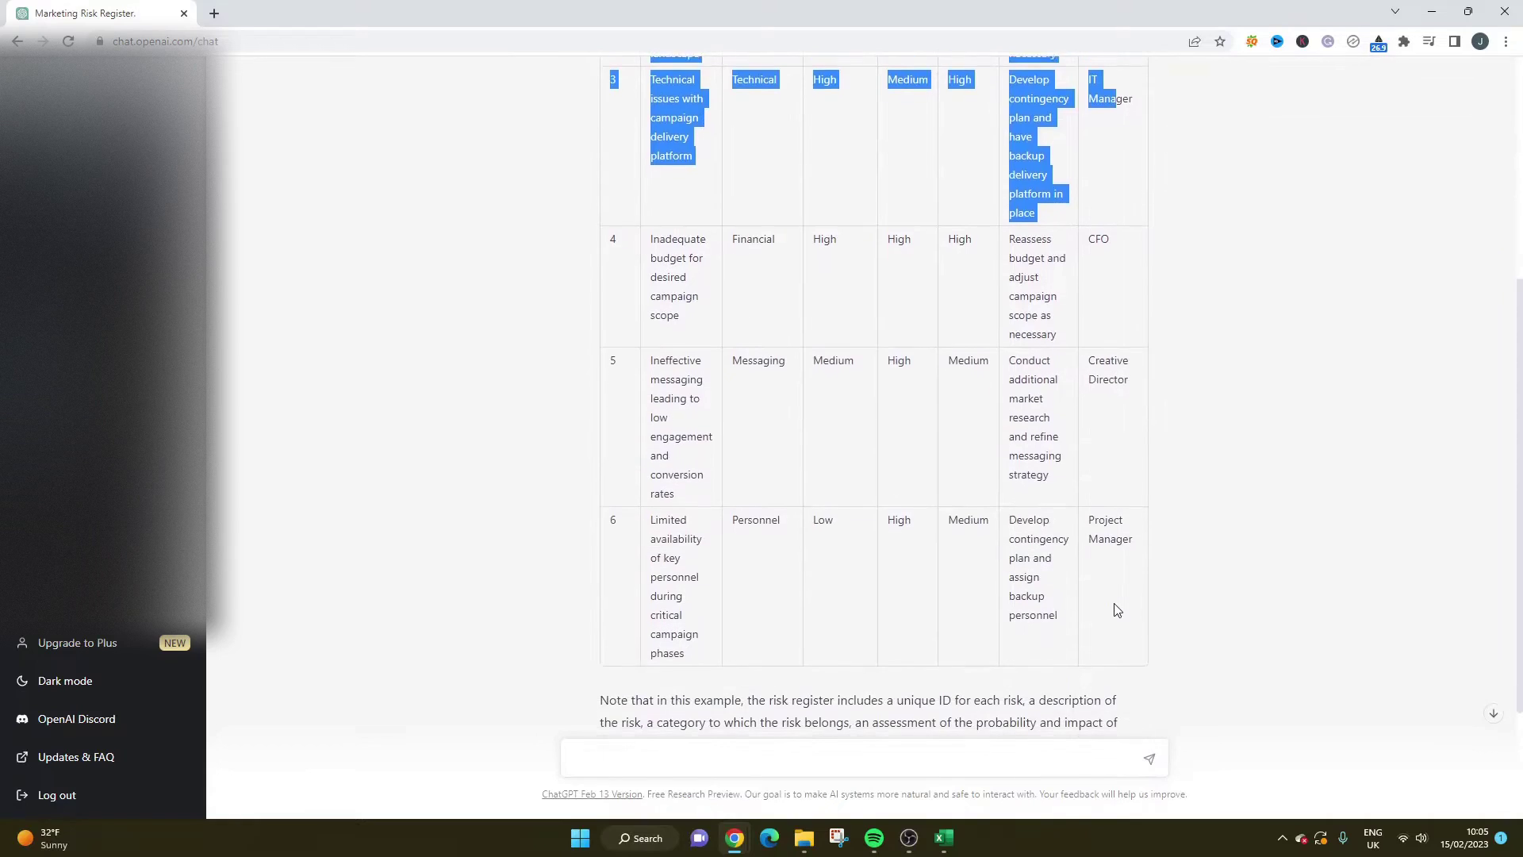
{"action": "left_click", "coordinate": [1140, 410], "text": "shift"}
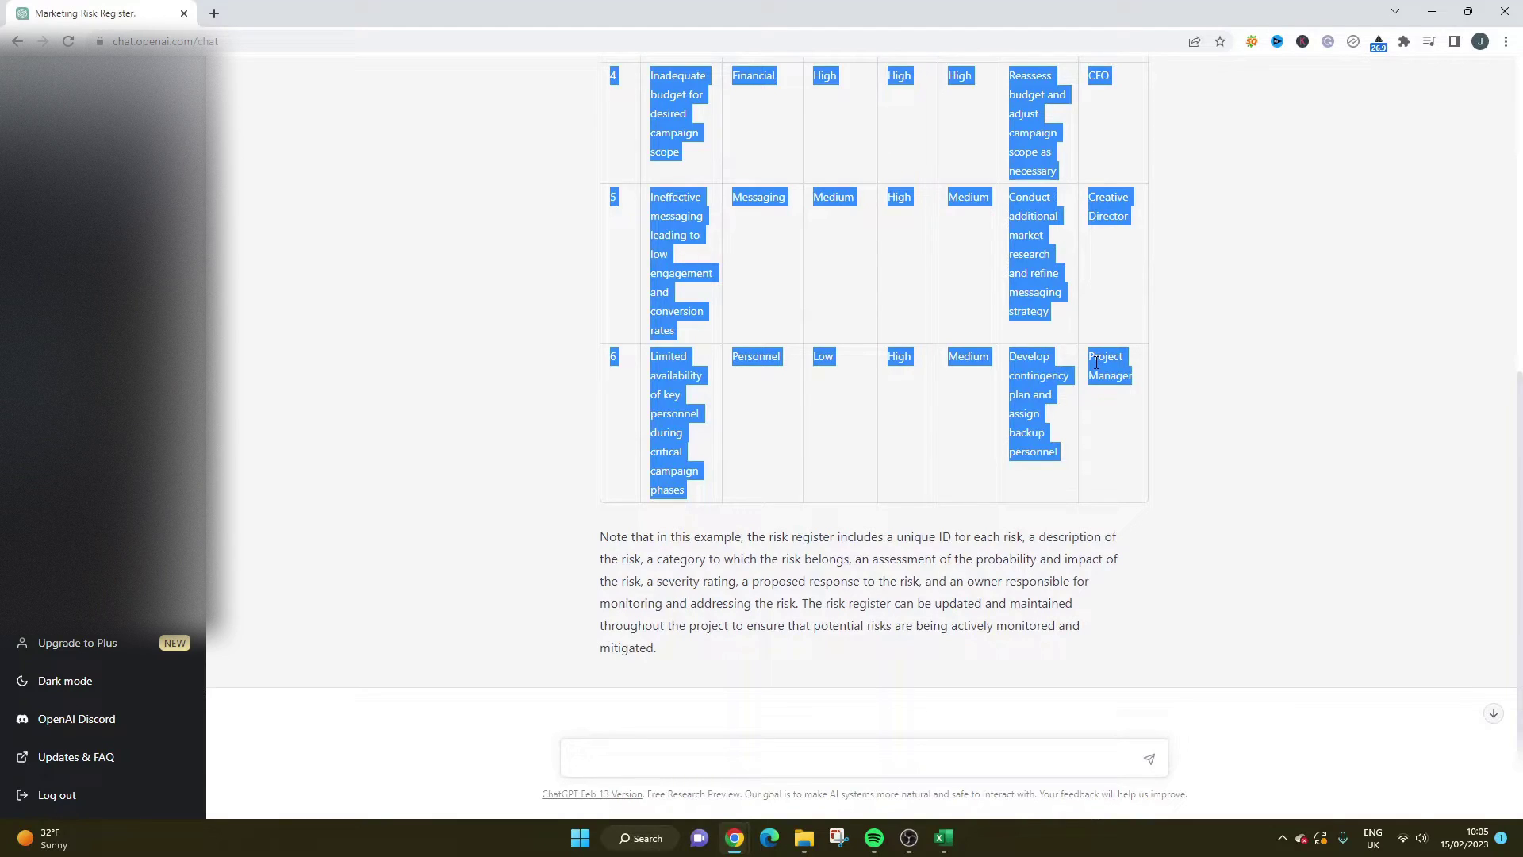
Paste the risk register table into the blank Excel sheet.
{"action": "left_click", "coordinate": [943, 838]}
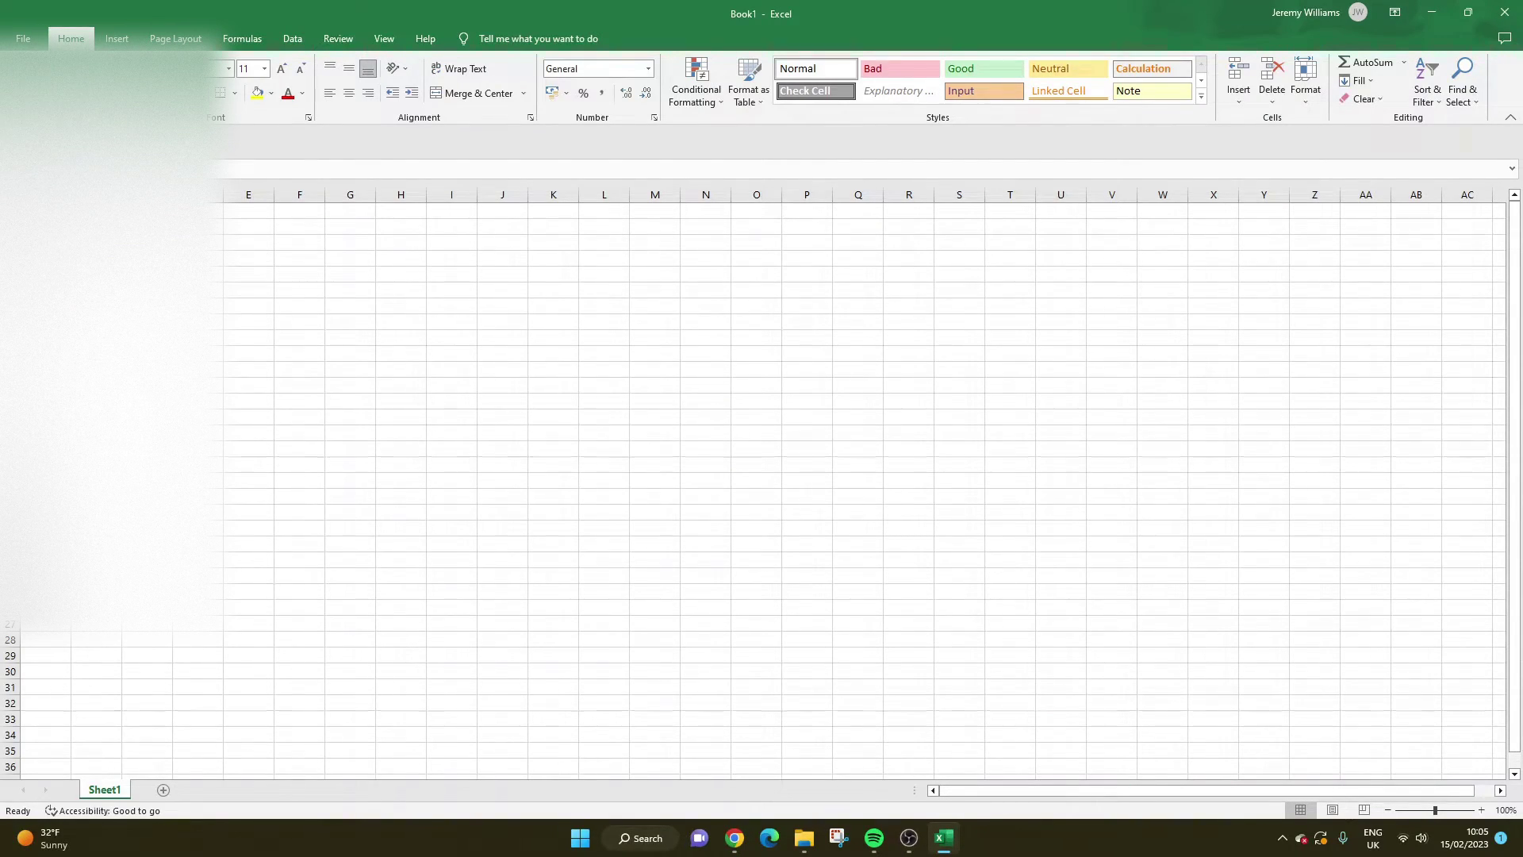
{"action": "key", "text": "ctrl+v"}
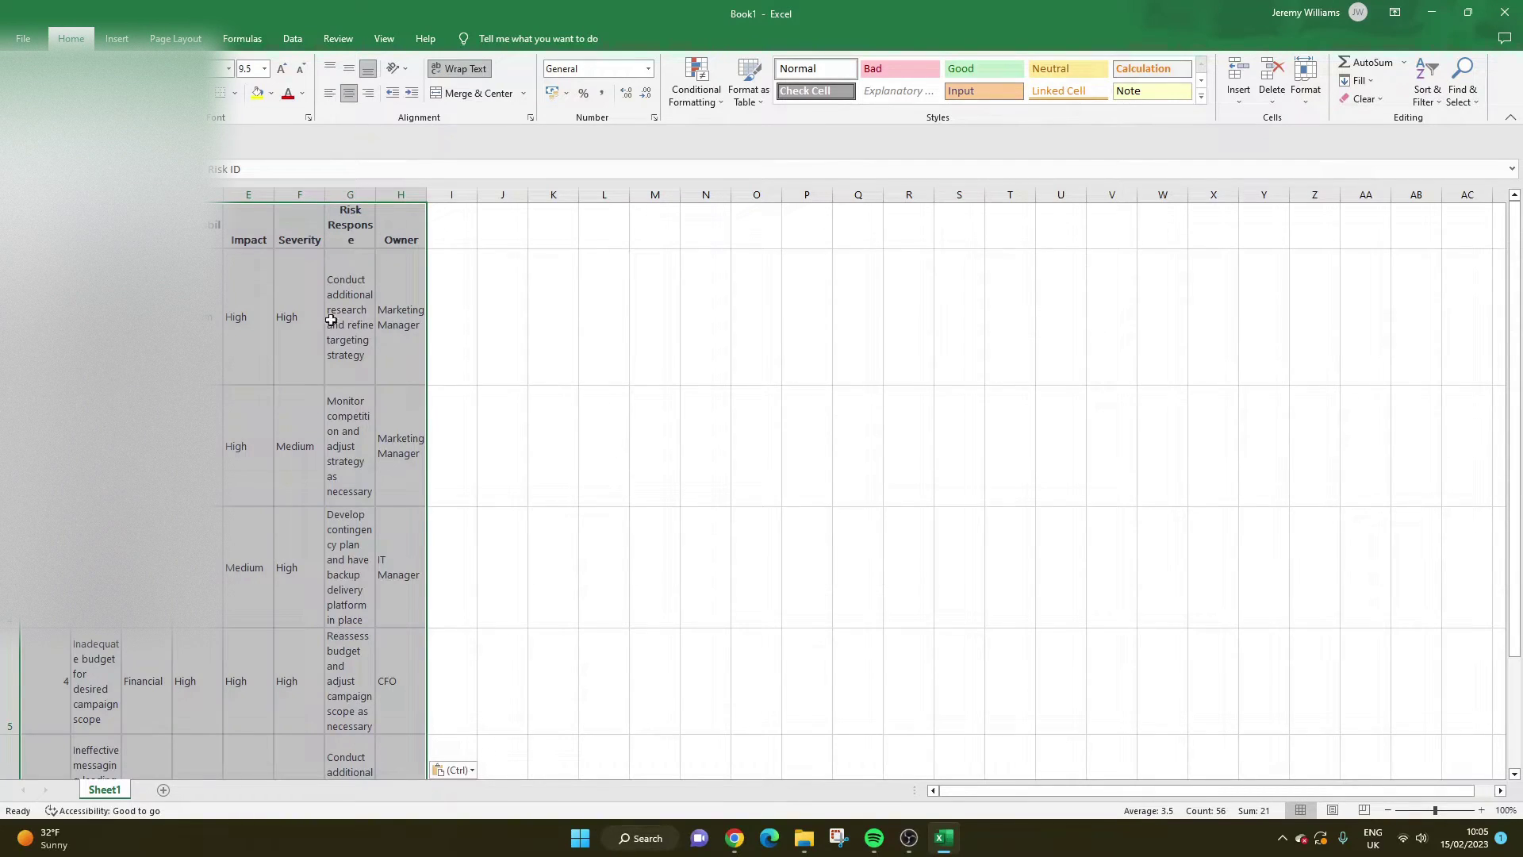
{"action": "left_click", "coordinate": [401, 341]}
{"action": "left_click", "coordinate": [216, 225]}
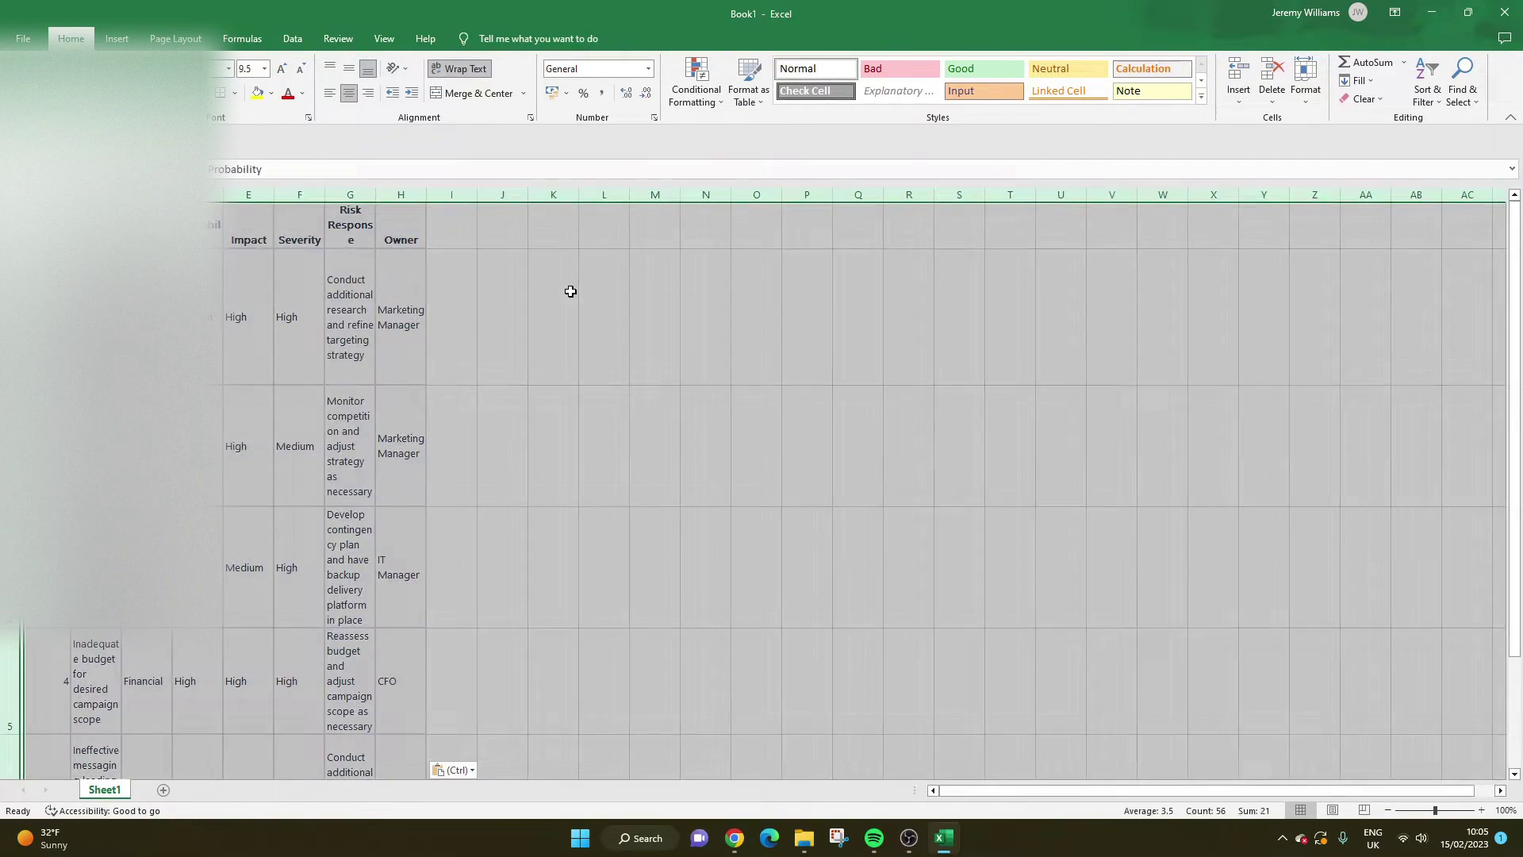
{"action": "left_click", "coordinate": [570, 289]}
Apply a different font to the whole worksheet.
{"action": "key", "text": "ctrl+a"}
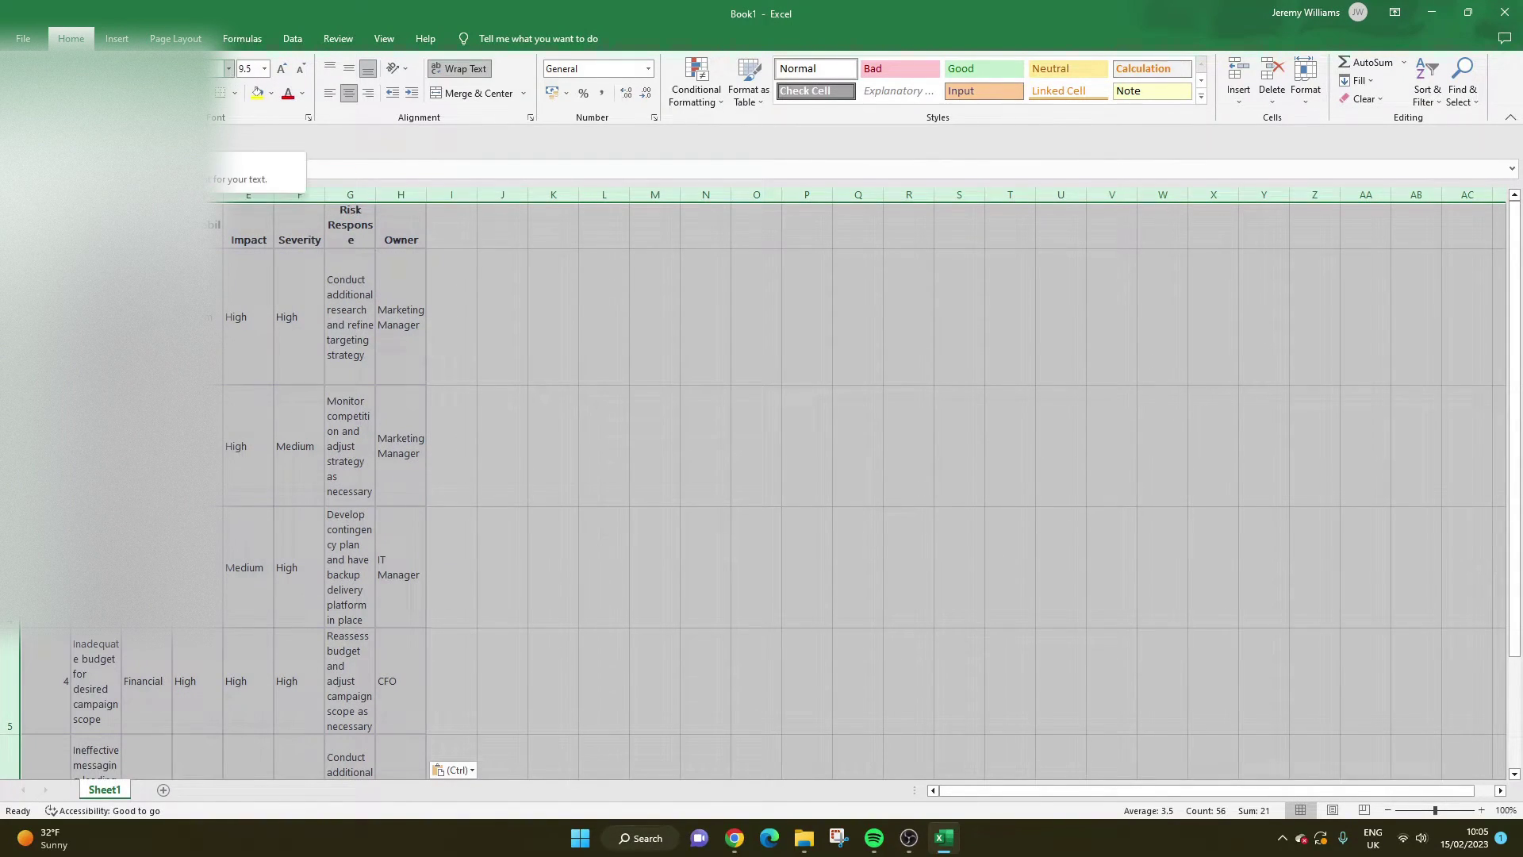
{"action": "left_click", "coordinate": [229, 68]}
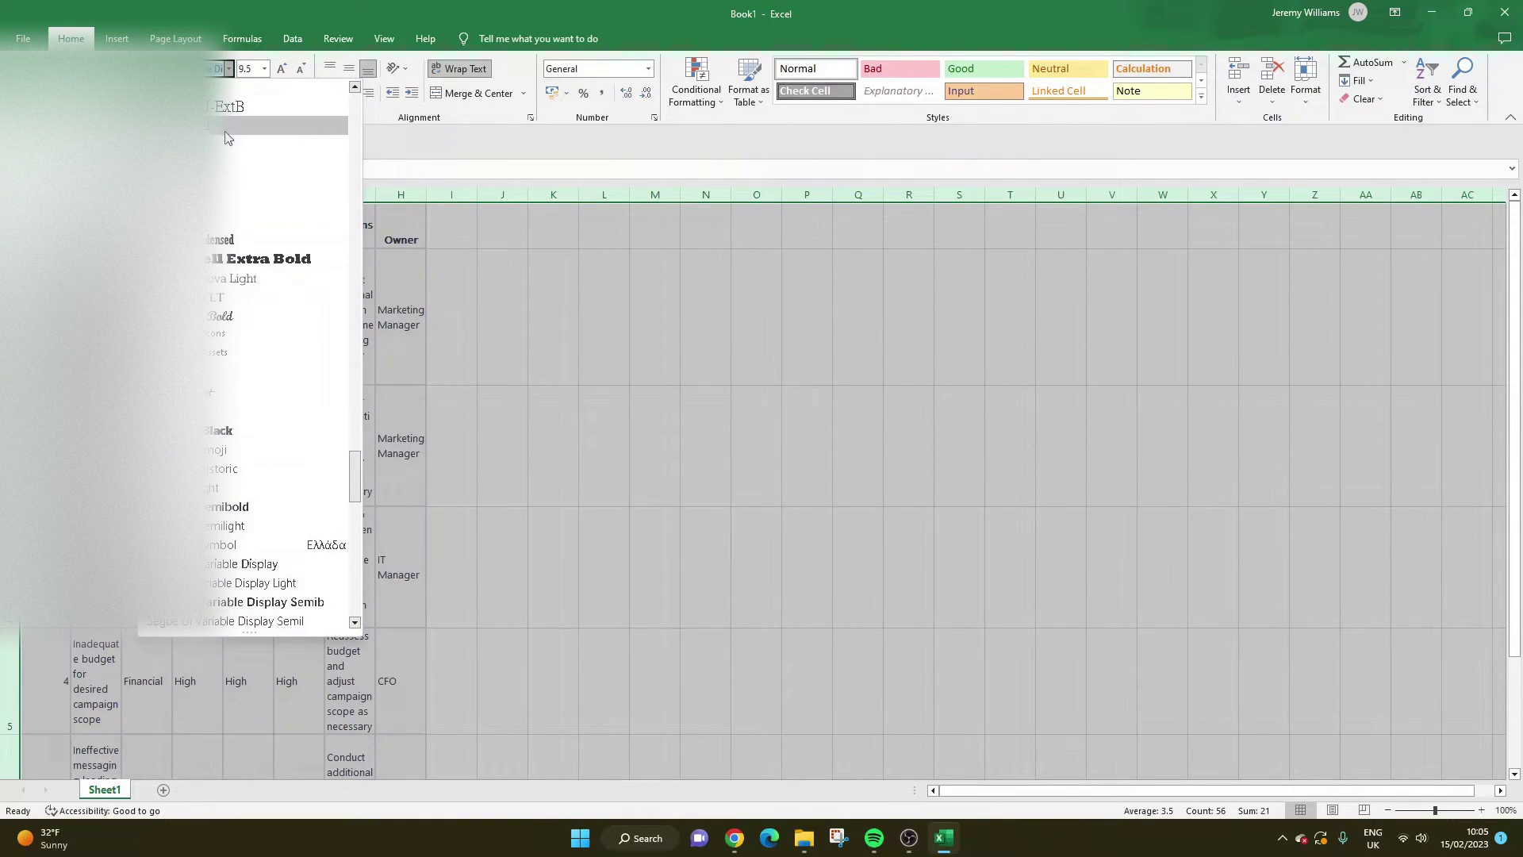
{"action": "left_click", "coordinate": [224, 140]}
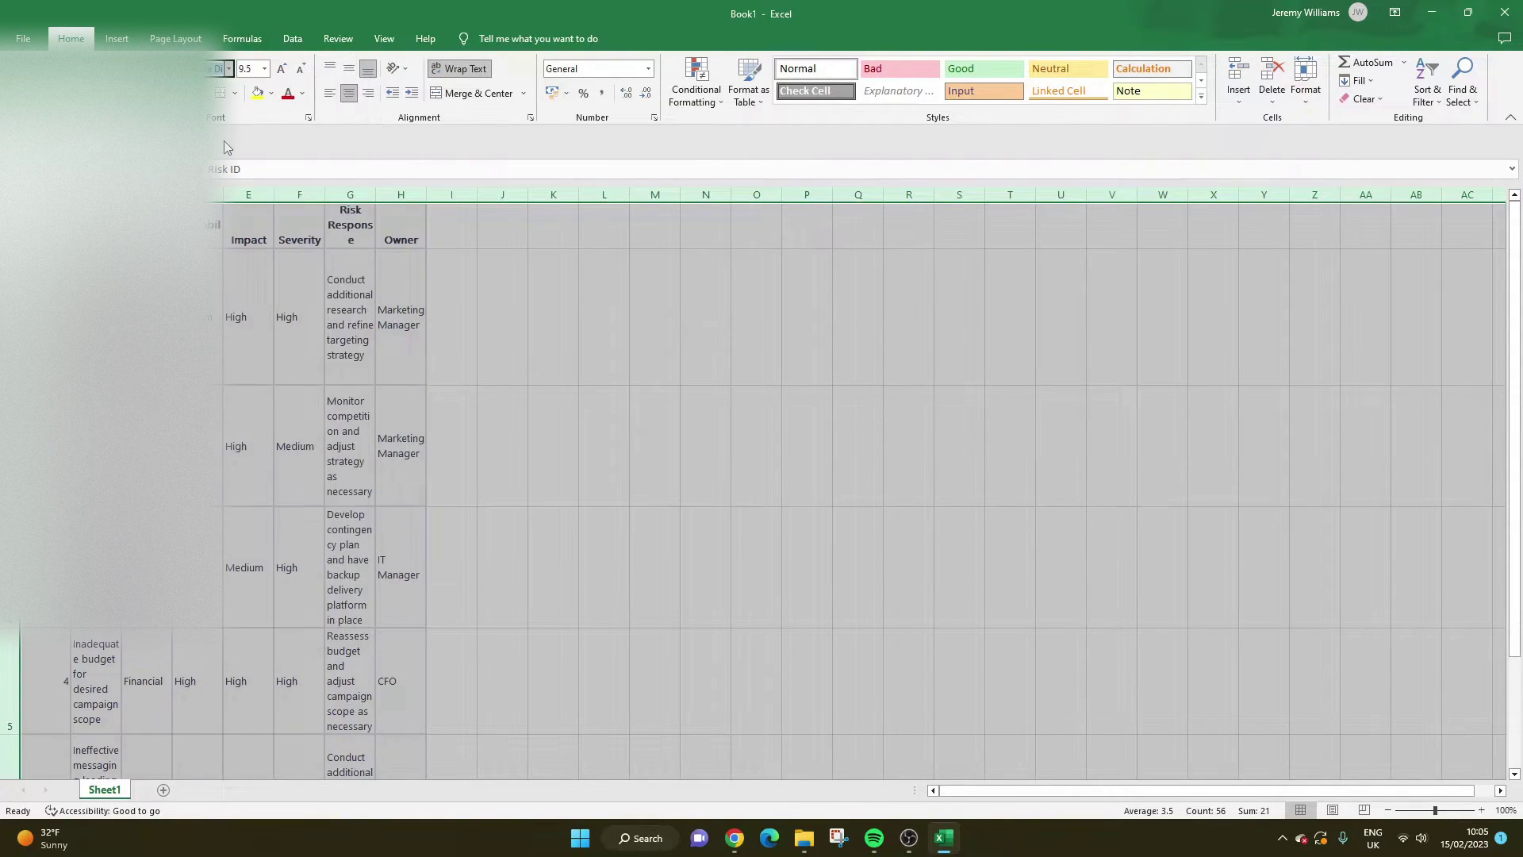
{"action": "left_click", "coordinate": [228, 68]}
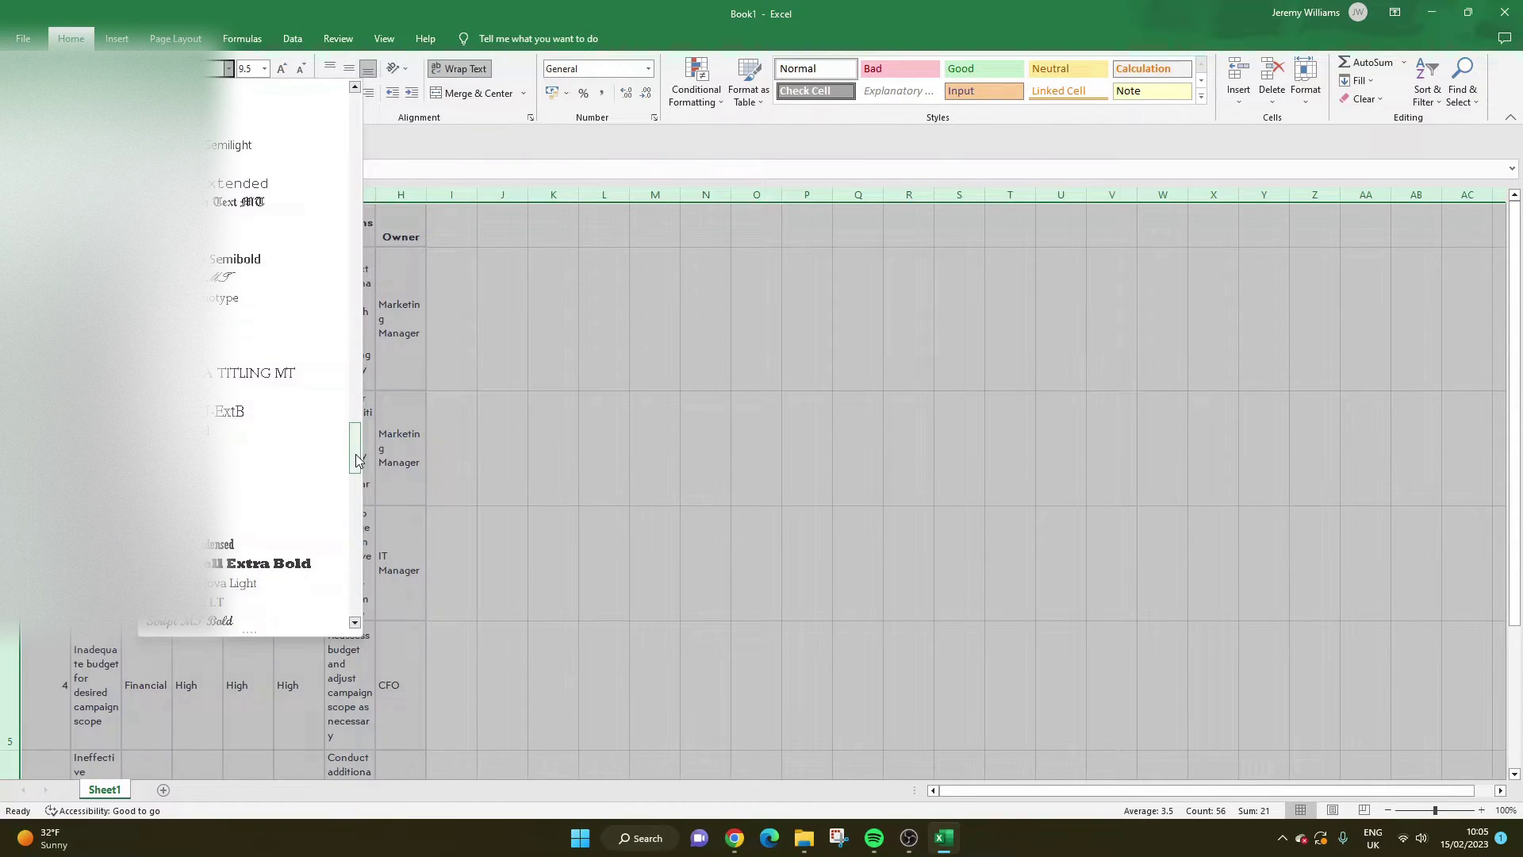
{"action": "left_click_drag", "start_coordinate": [356, 461], "coordinate": [356, 127]}
{"action": "left_click", "coordinate": [260, 126]}
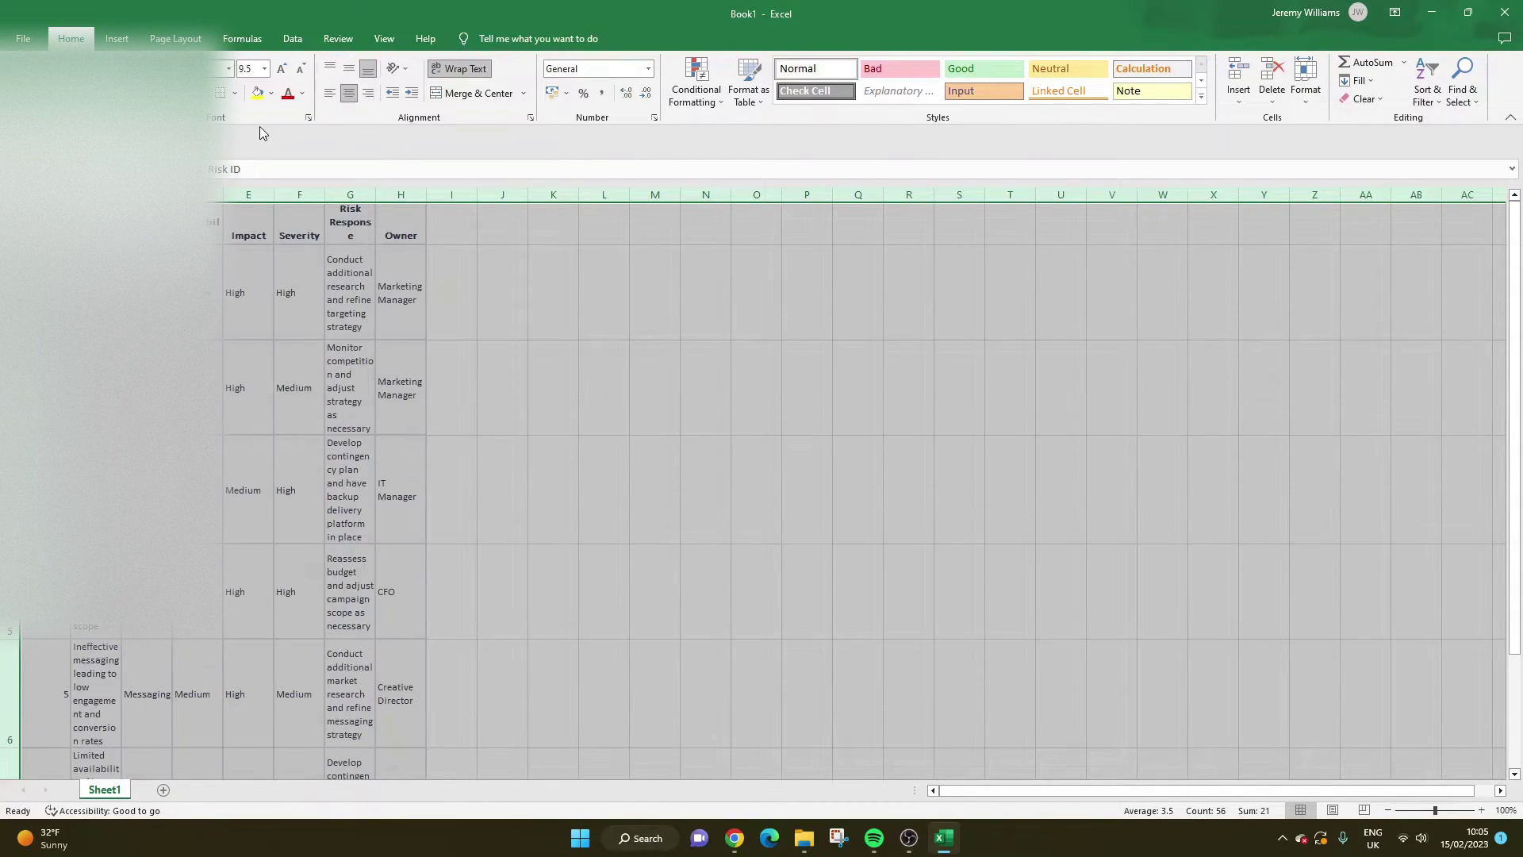
{"action": "left_click", "coordinate": [652, 349]}
Give the header row font size 11 and a light grey fill.
{"action": "left_click", "coordinate": [9, 225]}
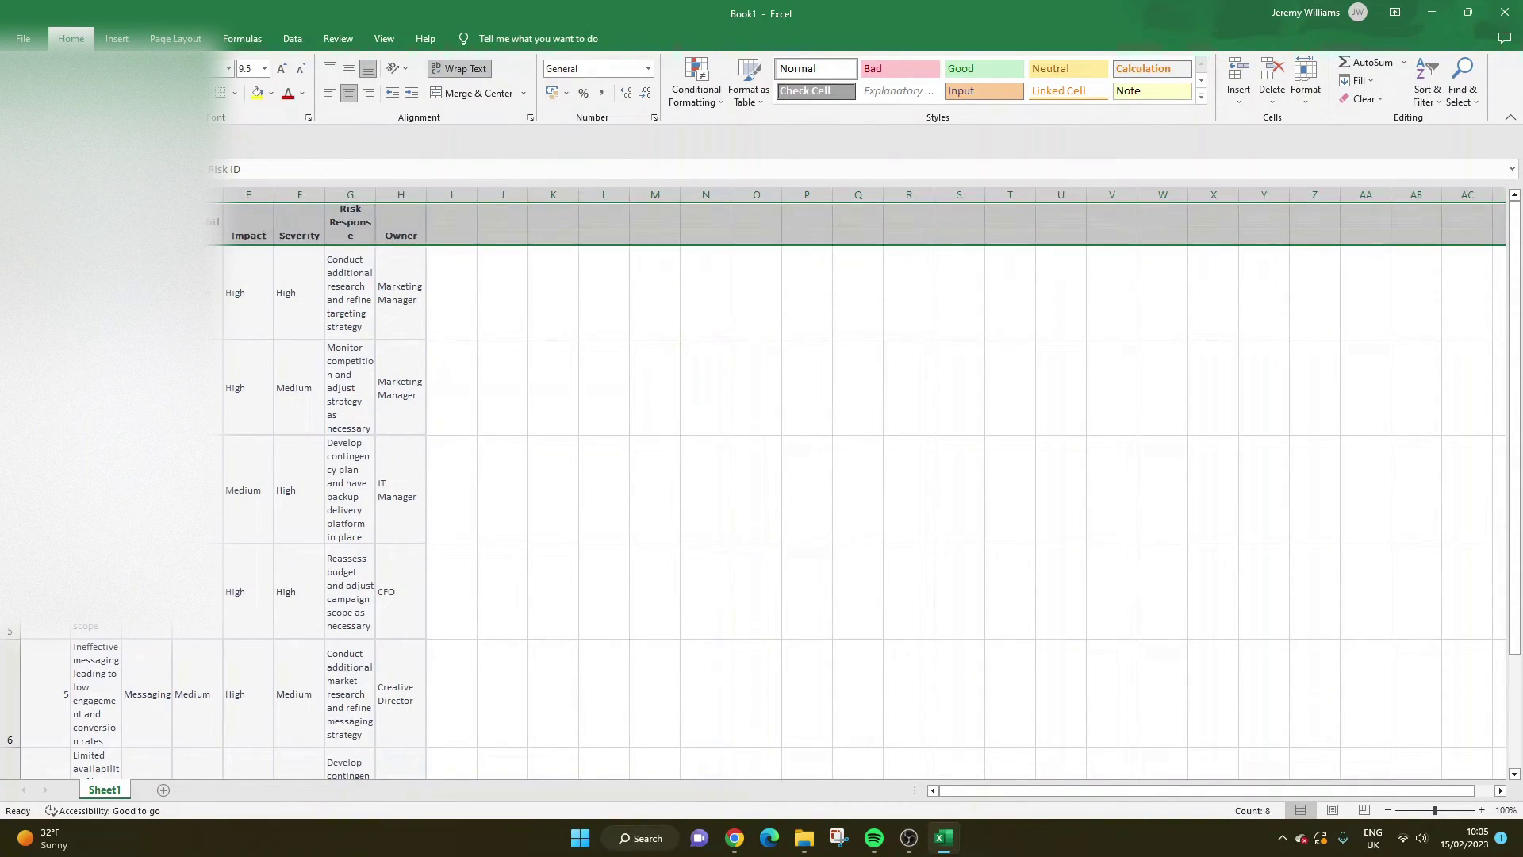
{"action": "double_click", "coordinate": [250, 69]}
{"action": "type", "text": "11"}
{"action": "key", "text": "Return"}
{"action": "left_click", "coordinate": [705, 396]}
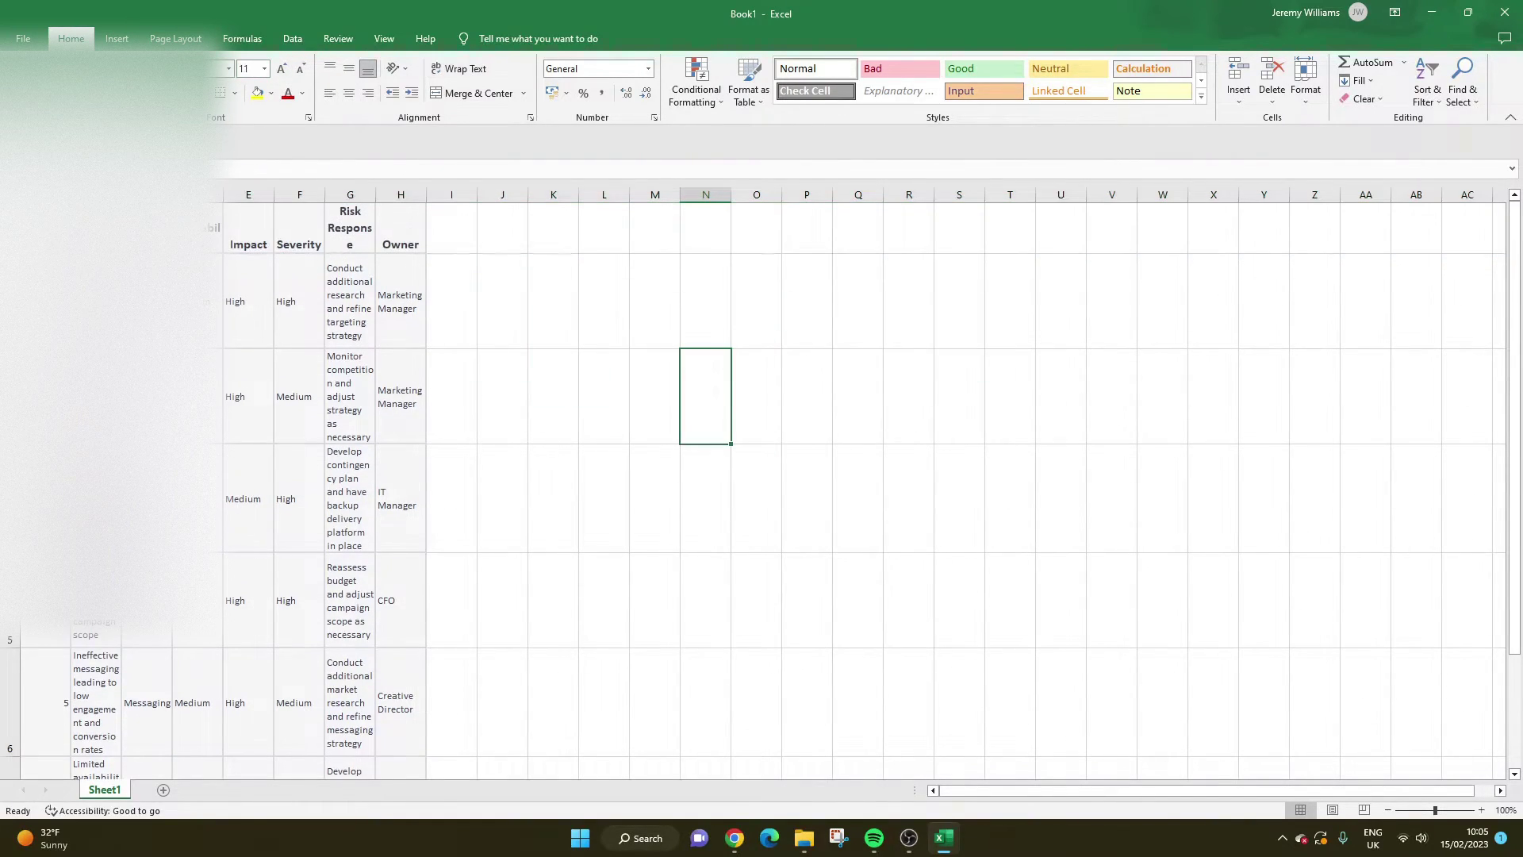
{"action": "key", "text": "ctrl+a"}
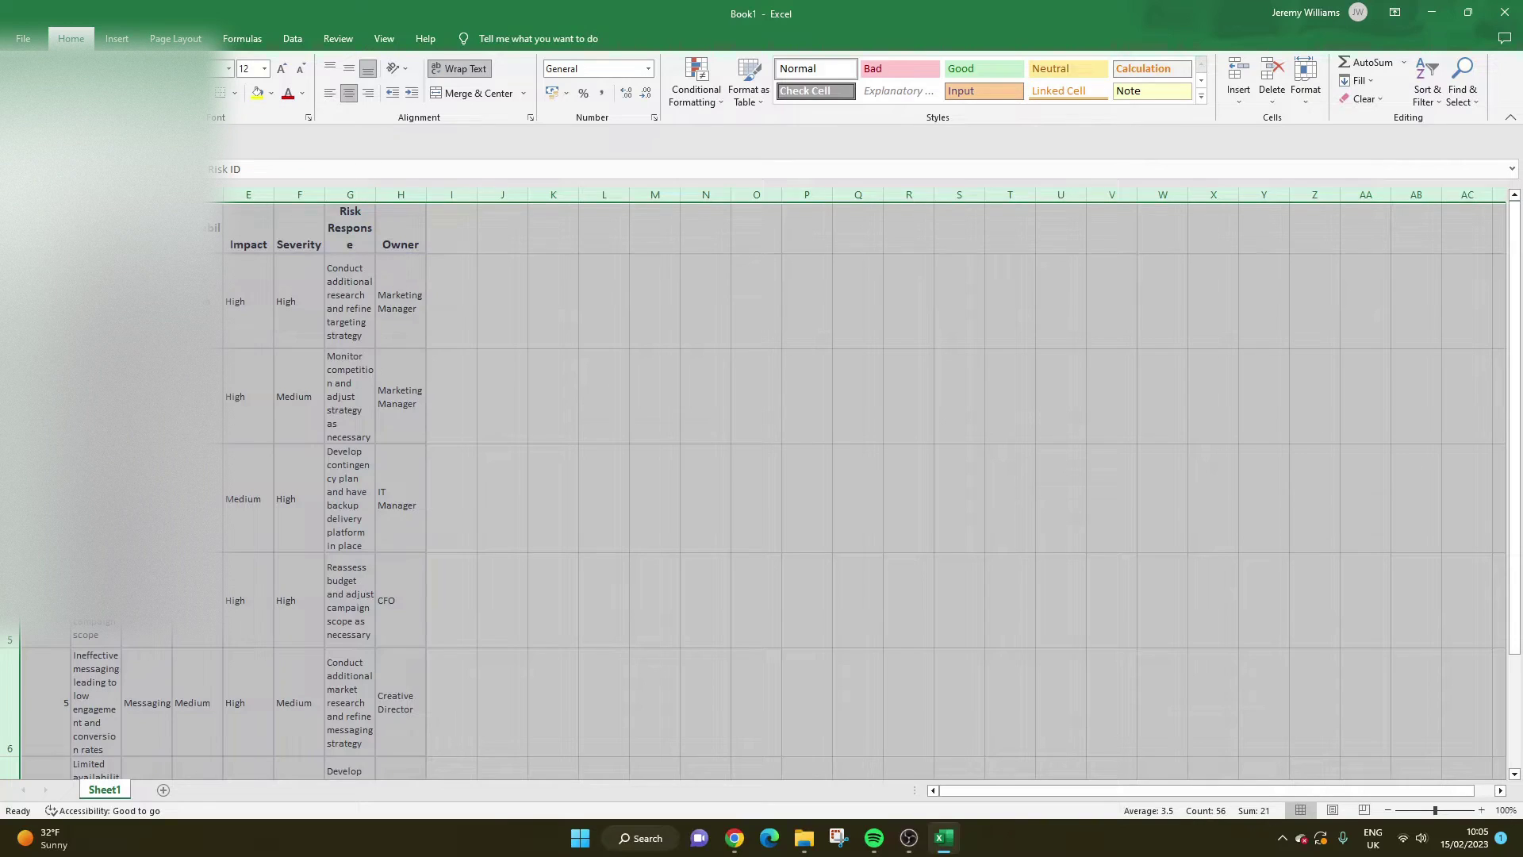
{"action": "left_click_drag", "start_coordinate": [377, 230], "coordinate": [47, 231]}
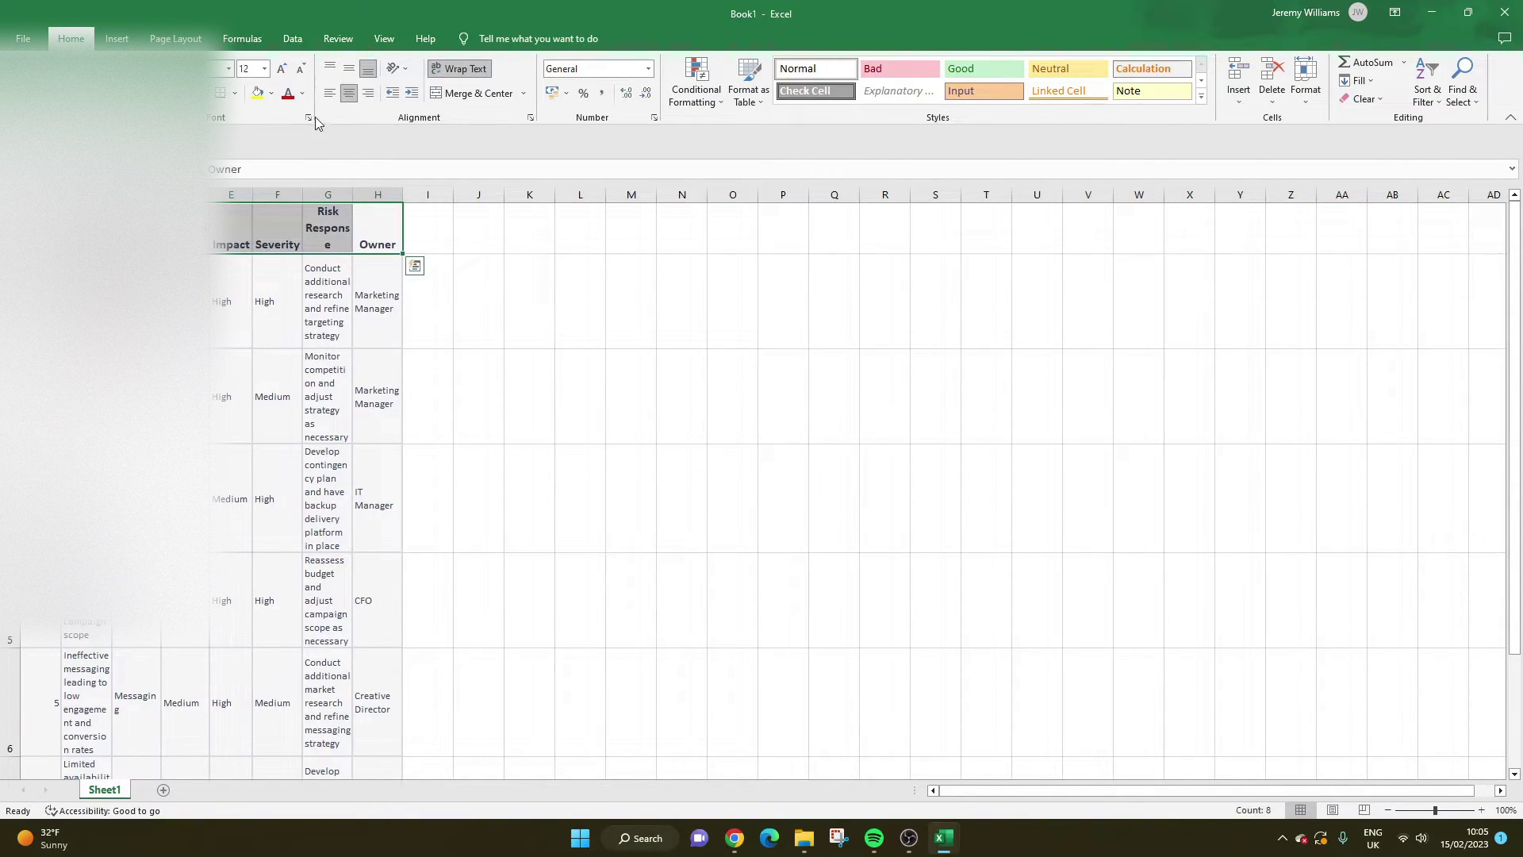
{"action": "left_click", "coordinate": [271, 93]}
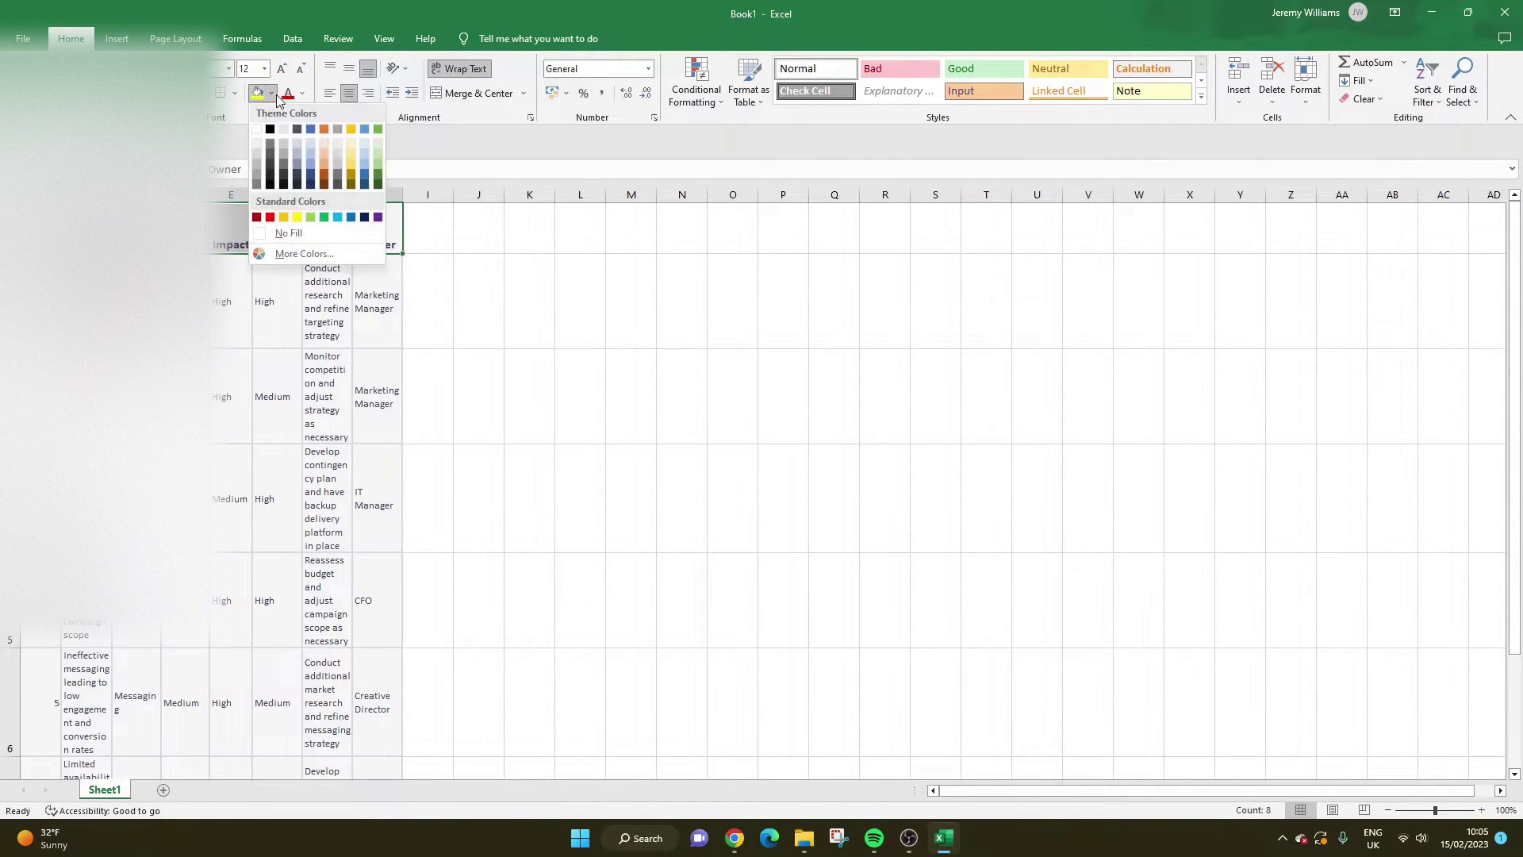
{"action": "left_click", "coordinate": [343, 145]}
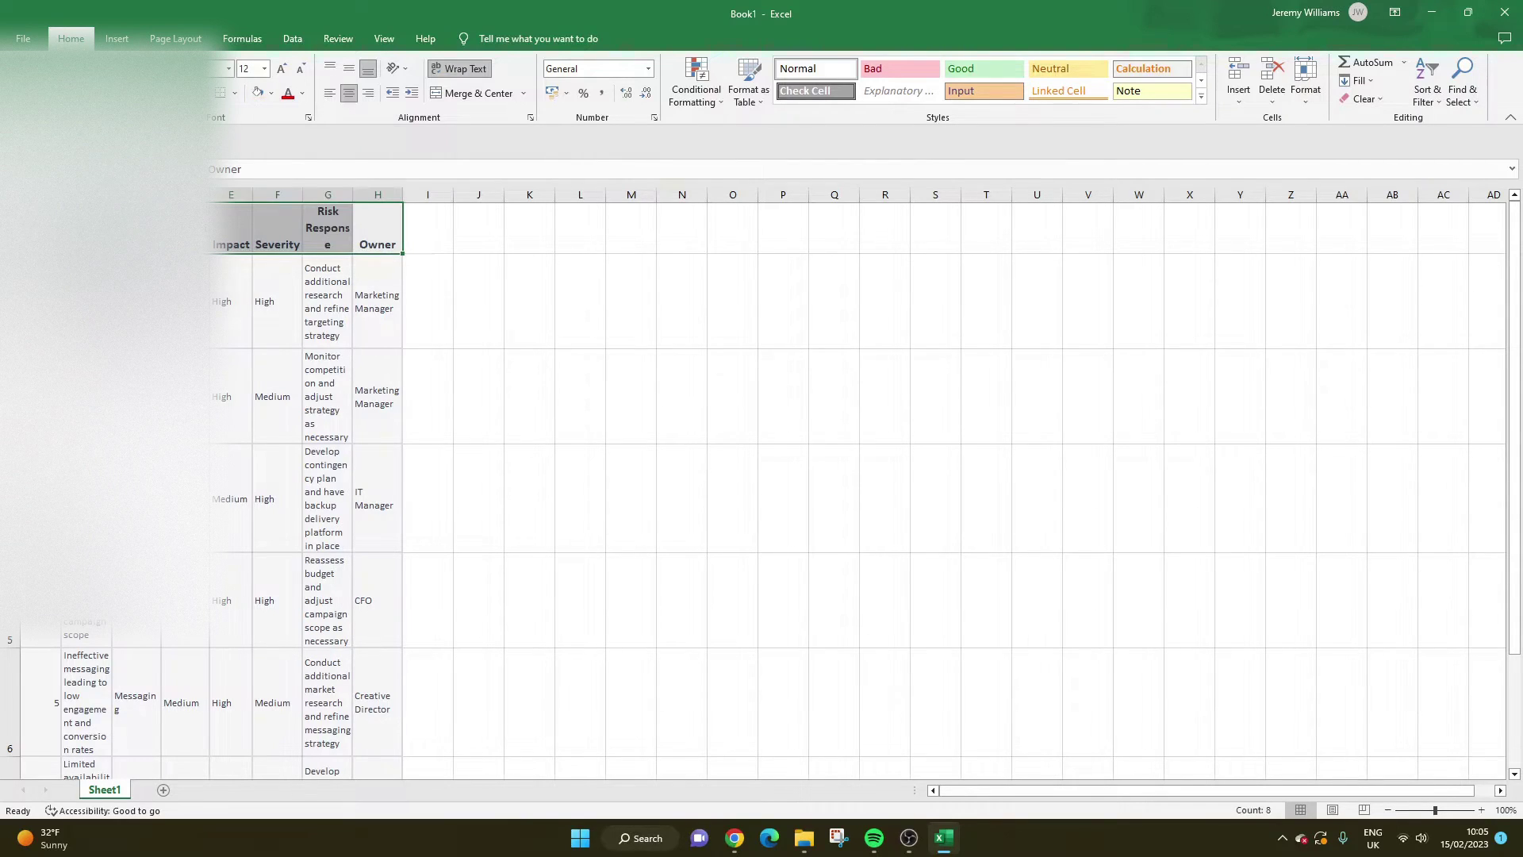
Make all columns equally wider and fit every row's height to its text.
{"action": "key", "text": "ctrl+a"}
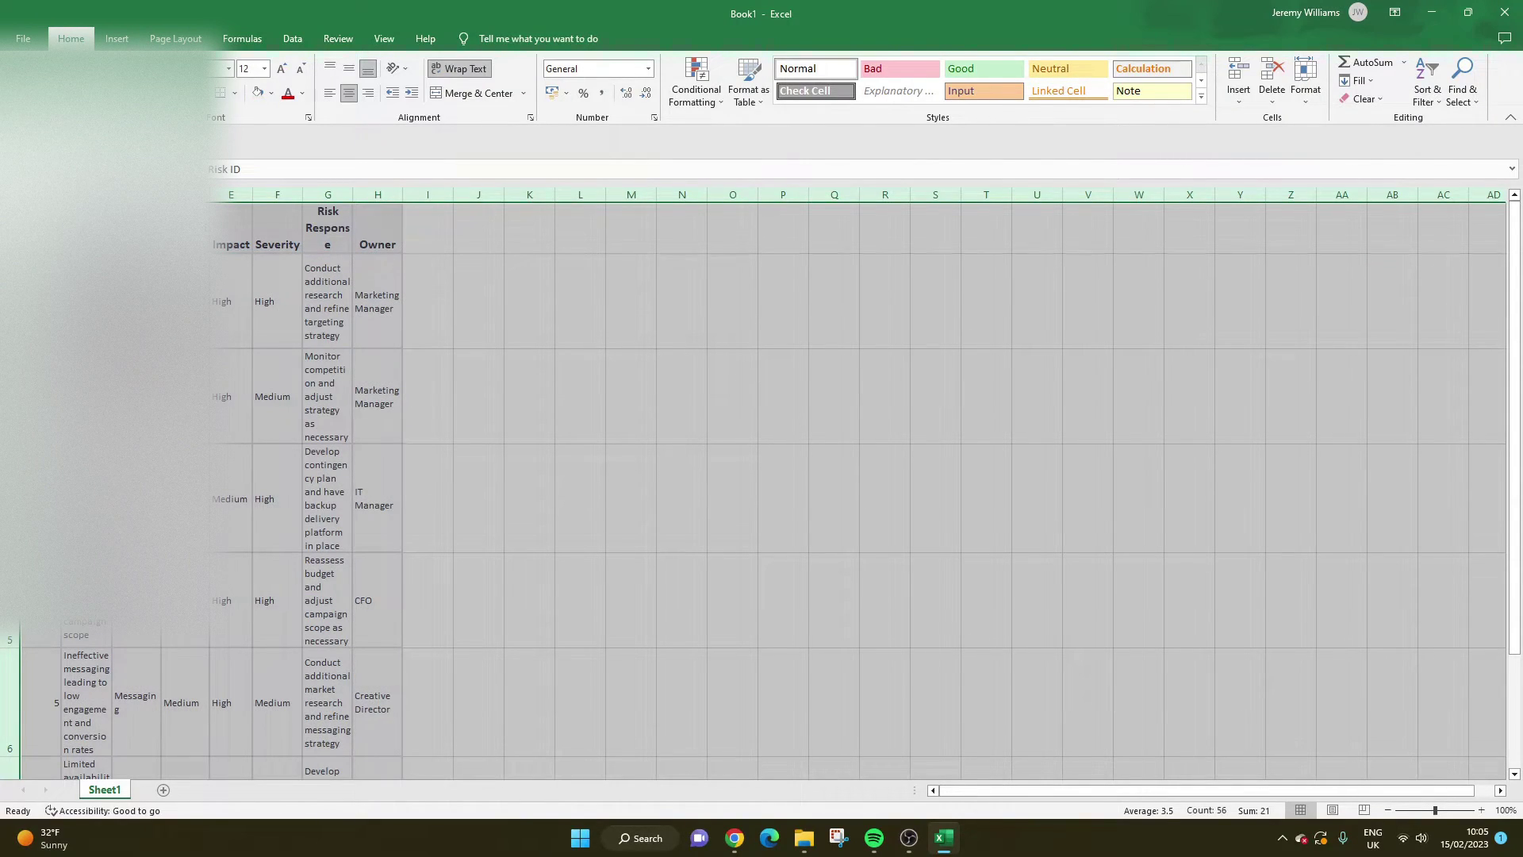
{"action": "left_click", "coordinate": [179, 301]}
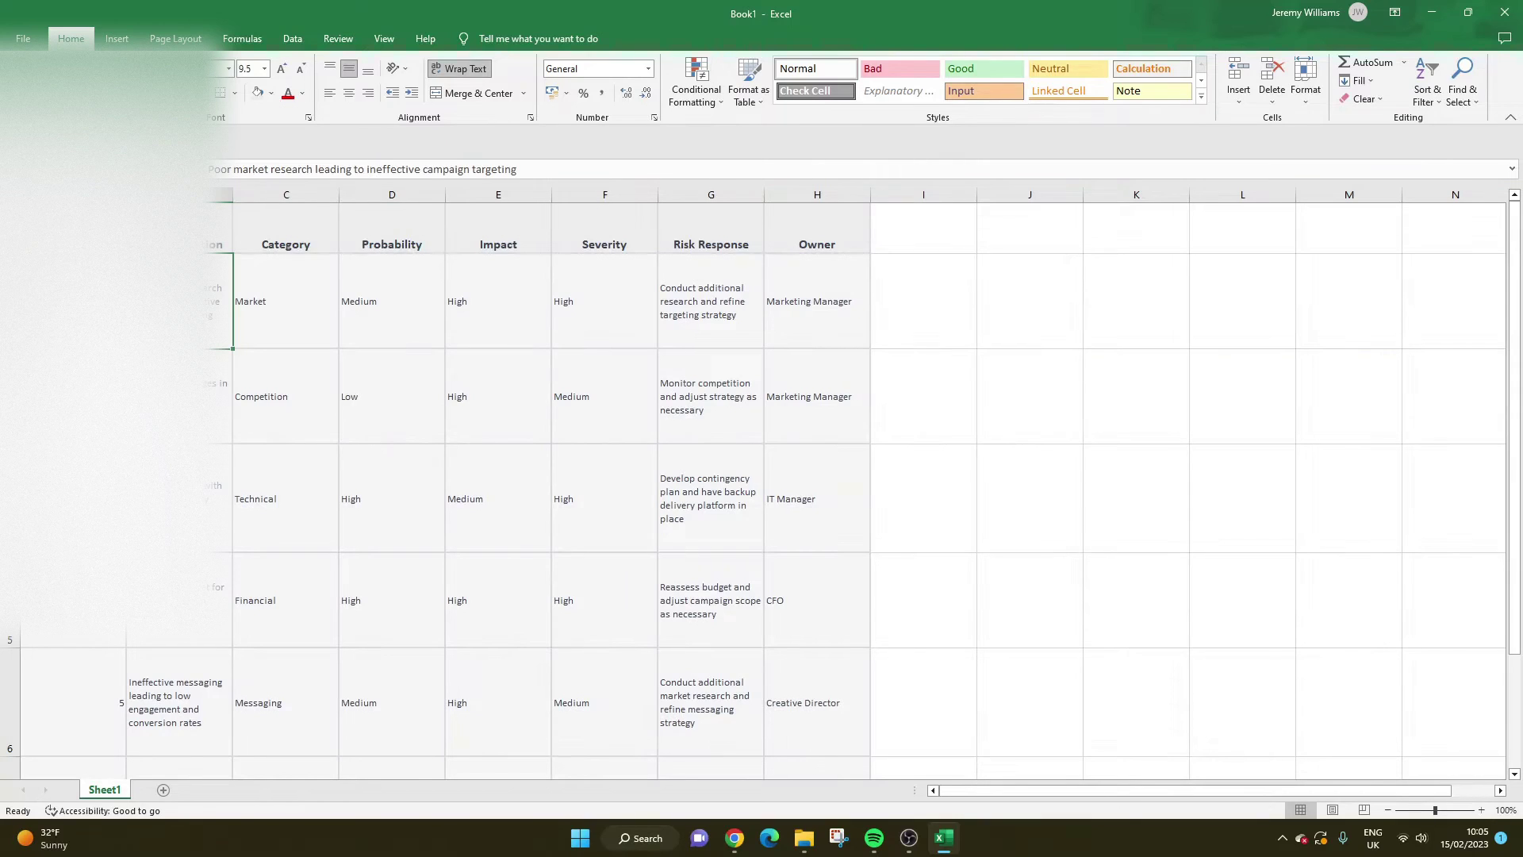
{"action": "left_click", "coordinate": [1050, 298]}
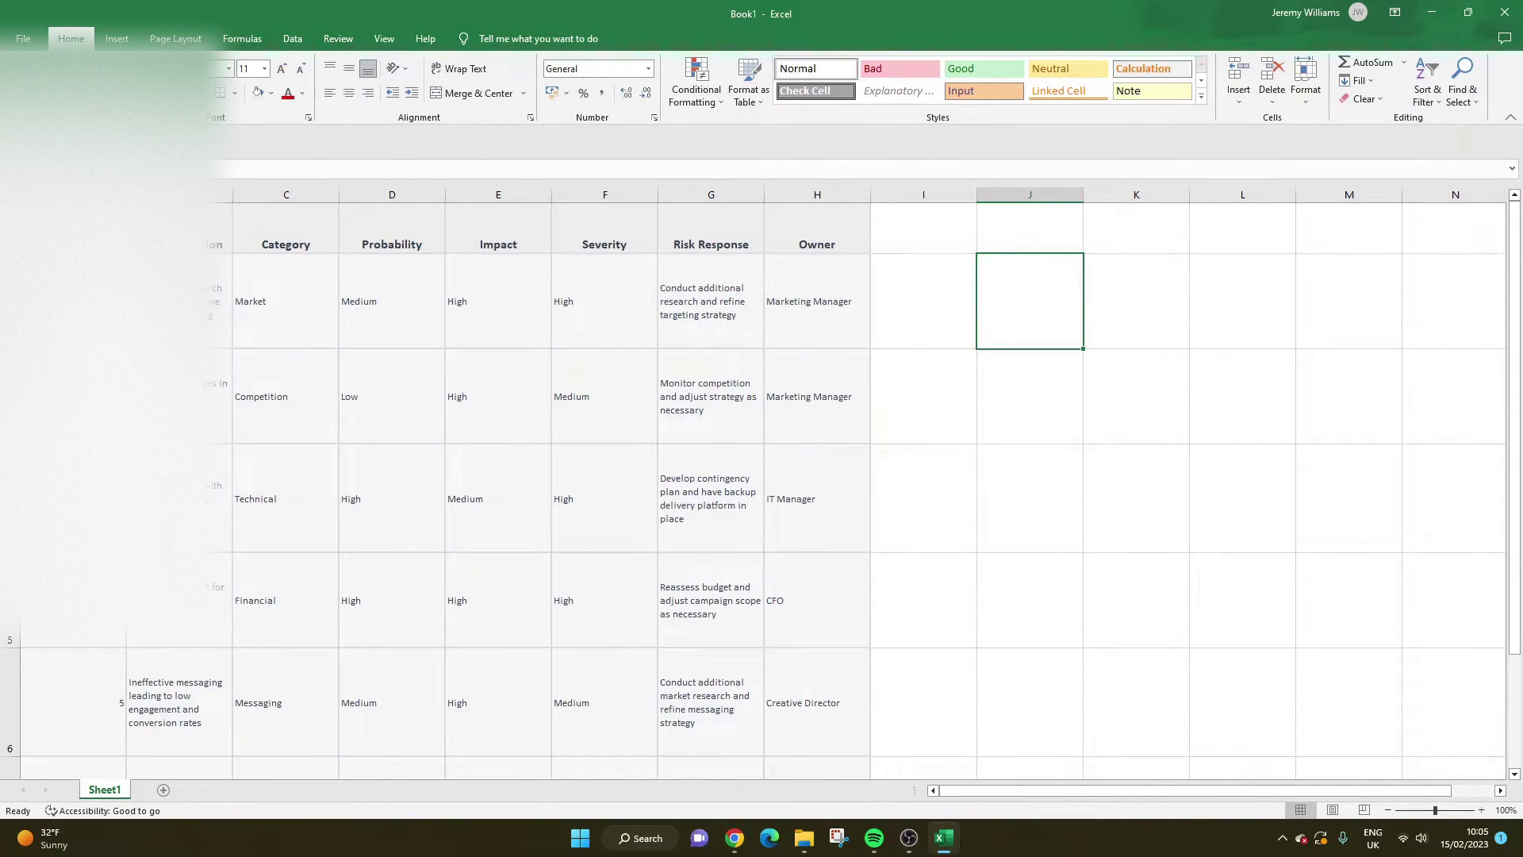
{"action": "key", "text": "ctrl+a"}
{"action": "left_click", "coordinate": [392, 311]}
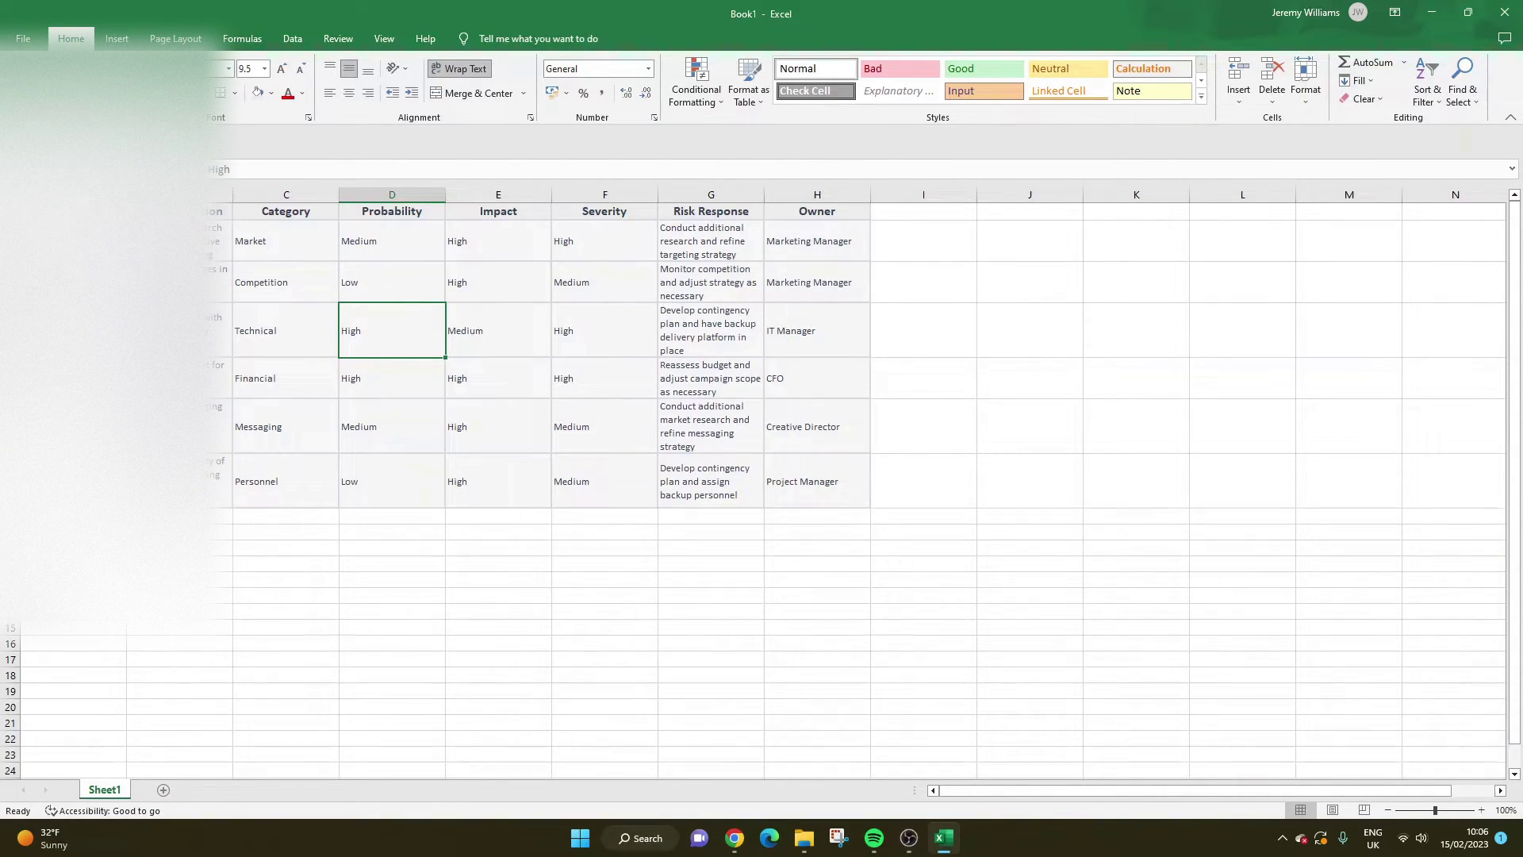
Clear the Personnel risk's Project Manager owner, also deleting other owner cells.
{"action": "left_click", "coordinate": [71, 240]}
{"action": "left_click", "coordinate": [983, 385]}
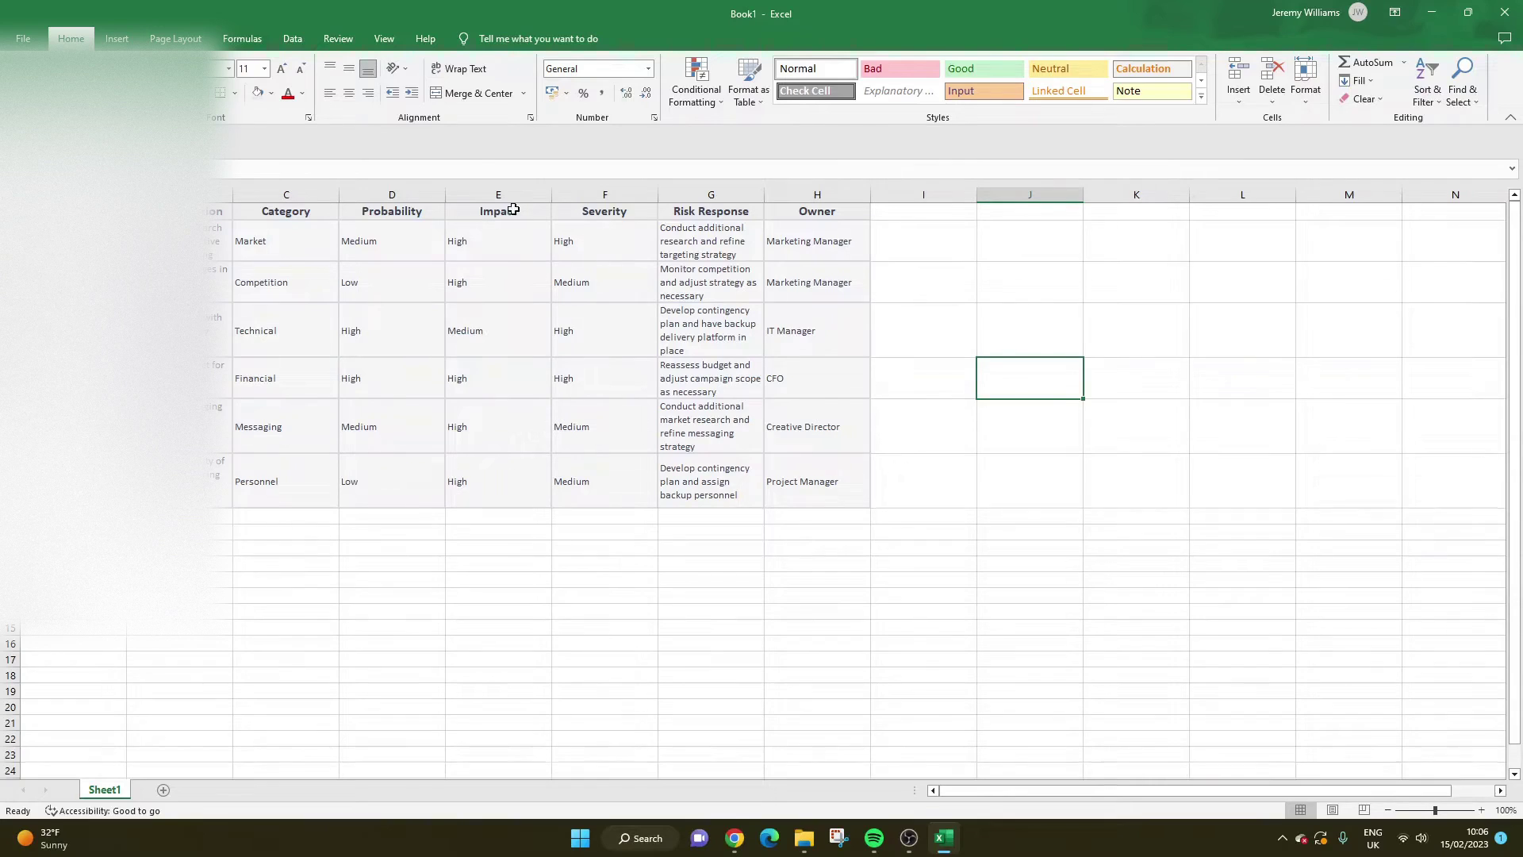
{"action": "left_click", "coordinate": [825, 484]}
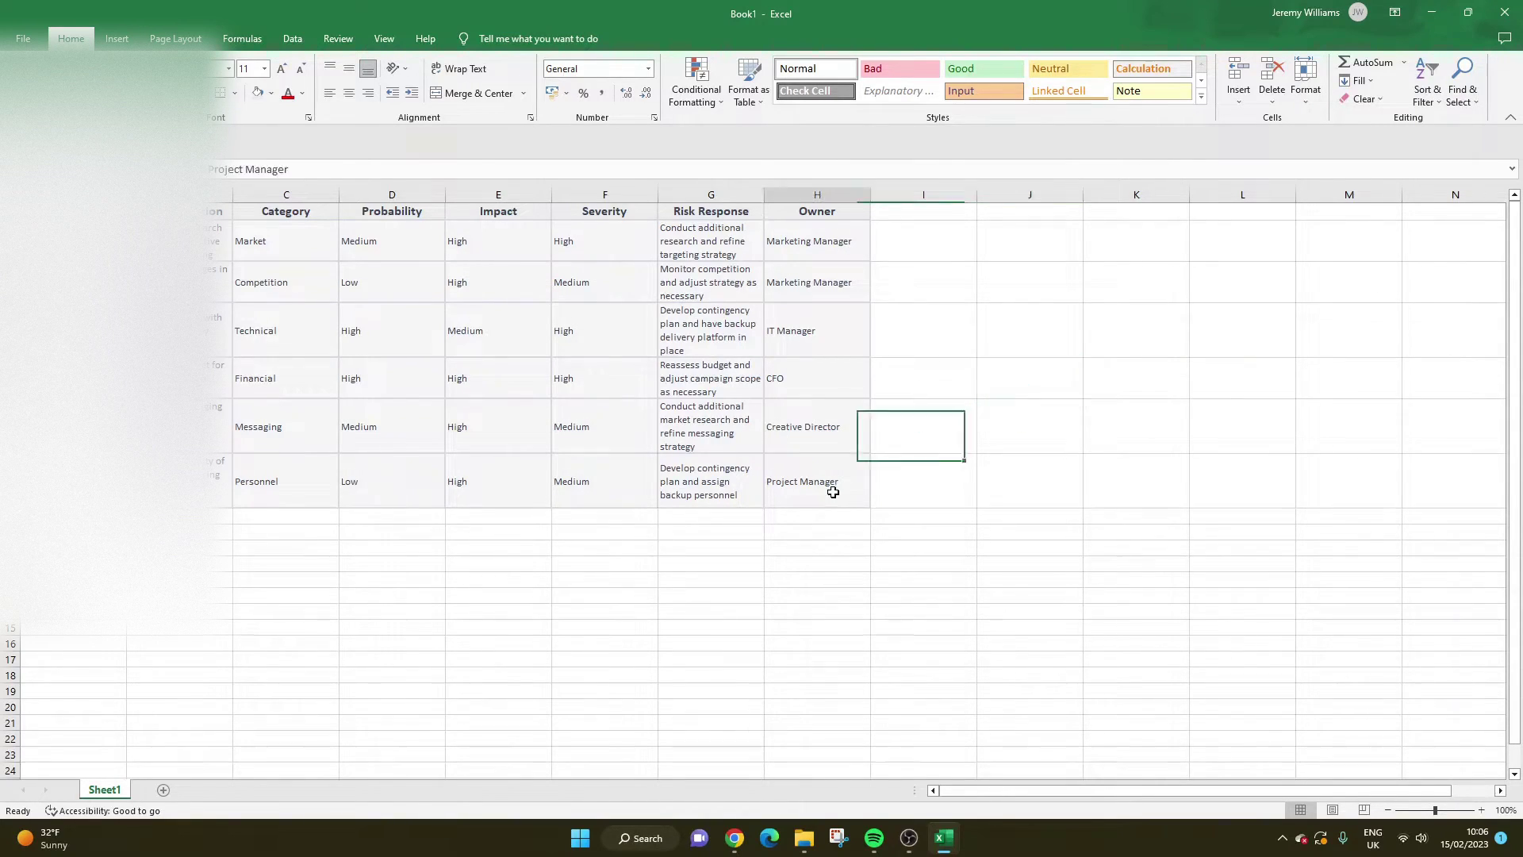
{"action": "key", "text": "Delete"}
{"action": "left_click_drag", "start_coordinate": [866, 509], "coordinate": [855, 254]}
{"action": "key", "text": "Up"}
{"action": "left_click", "coordinate": [826, 252]}
{"action": "key", "text": "Delete"}
{"action": "left_click", "coordinate": [797, 312]}
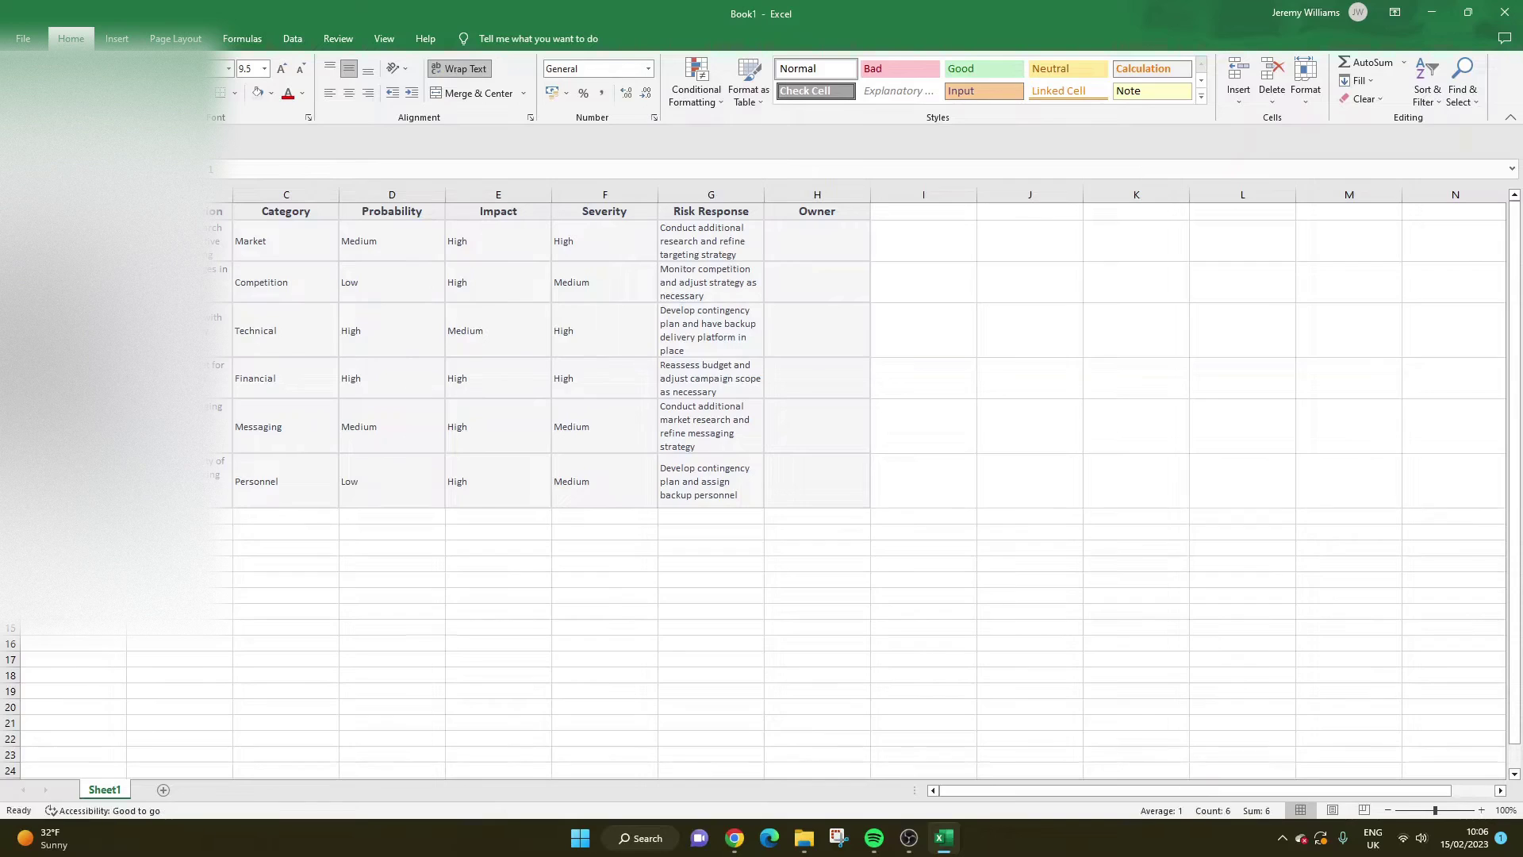
Try filling table columns with 1s and clearing values, undoing both to restore them.
{"action": "left_click_drag", "start_coordinate": [232, 507], "coordinate": [714, 520]}
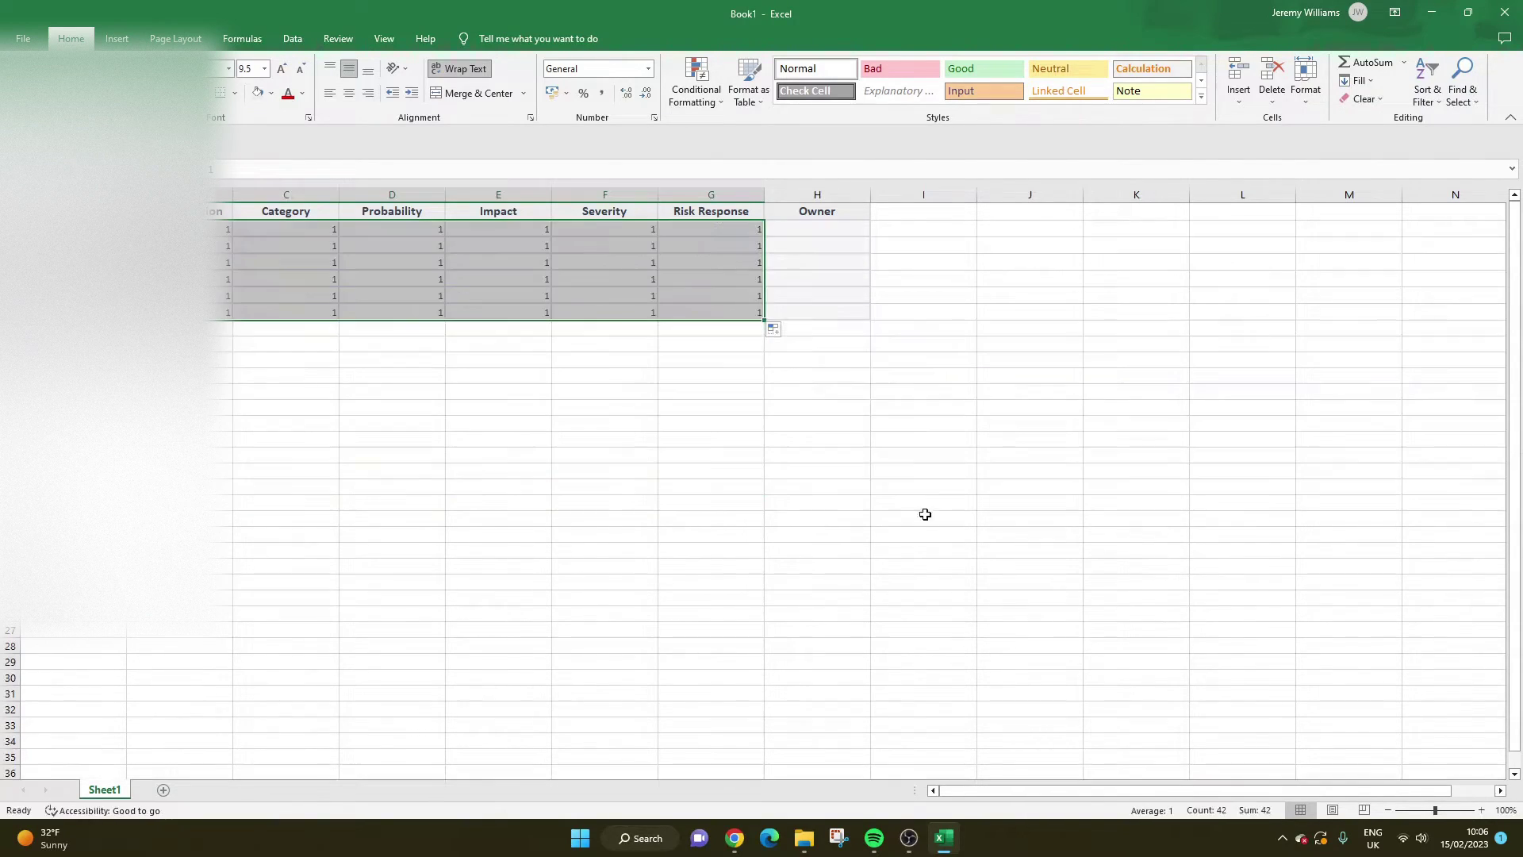
{"action": "left_click", "coordinate": [368, 411]}
{"action": "key", "text": "ctrl+z"}
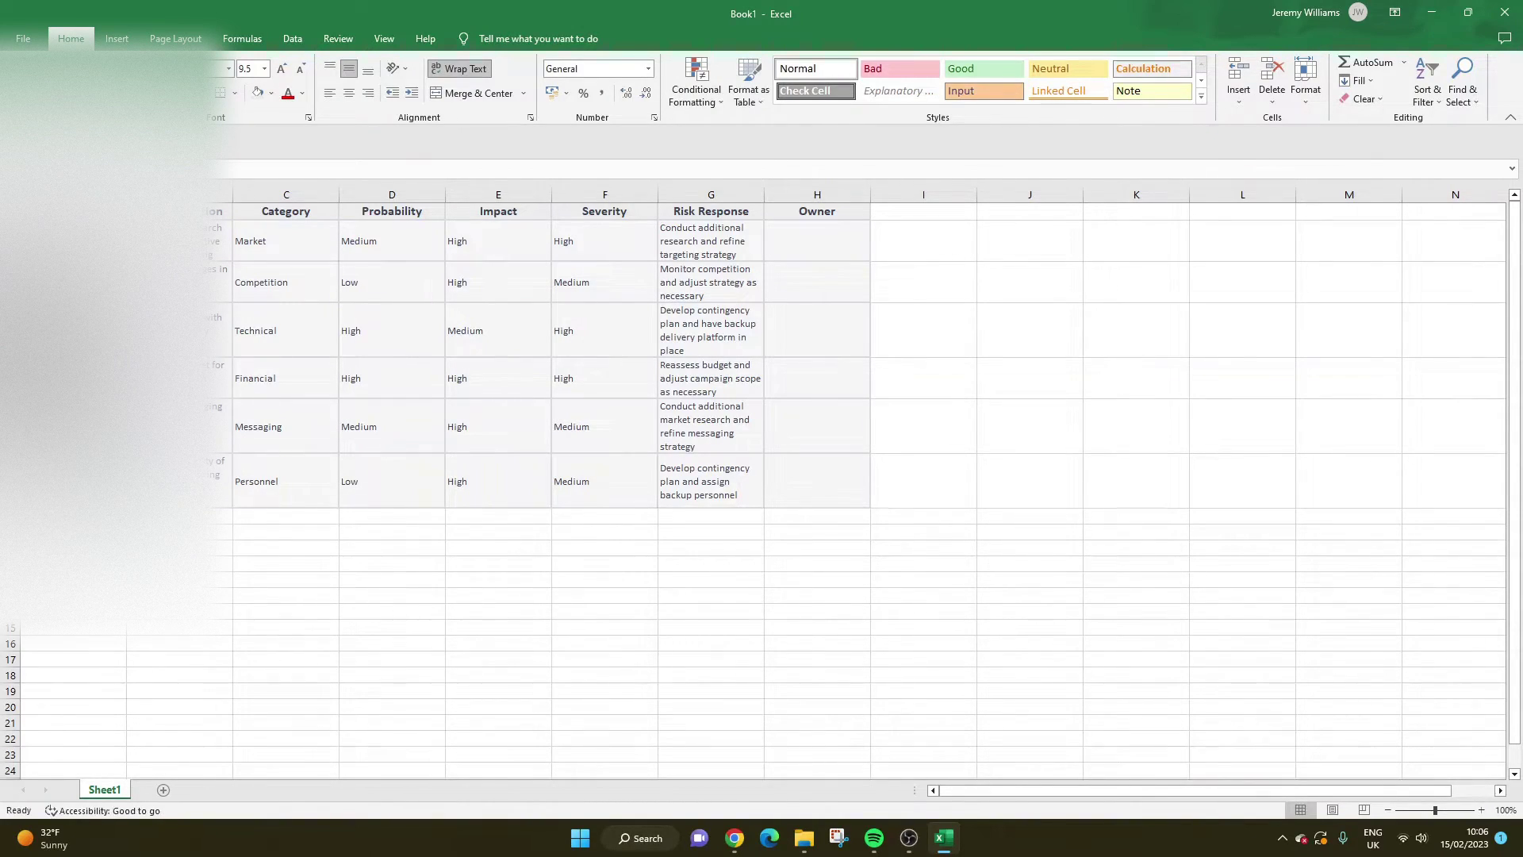
{"action": "left_click_drag", "start_coordinate": [764, 508], "coordinate": [764, 226]}
{"action": "left_click", "coordinate": [1162, 418]}
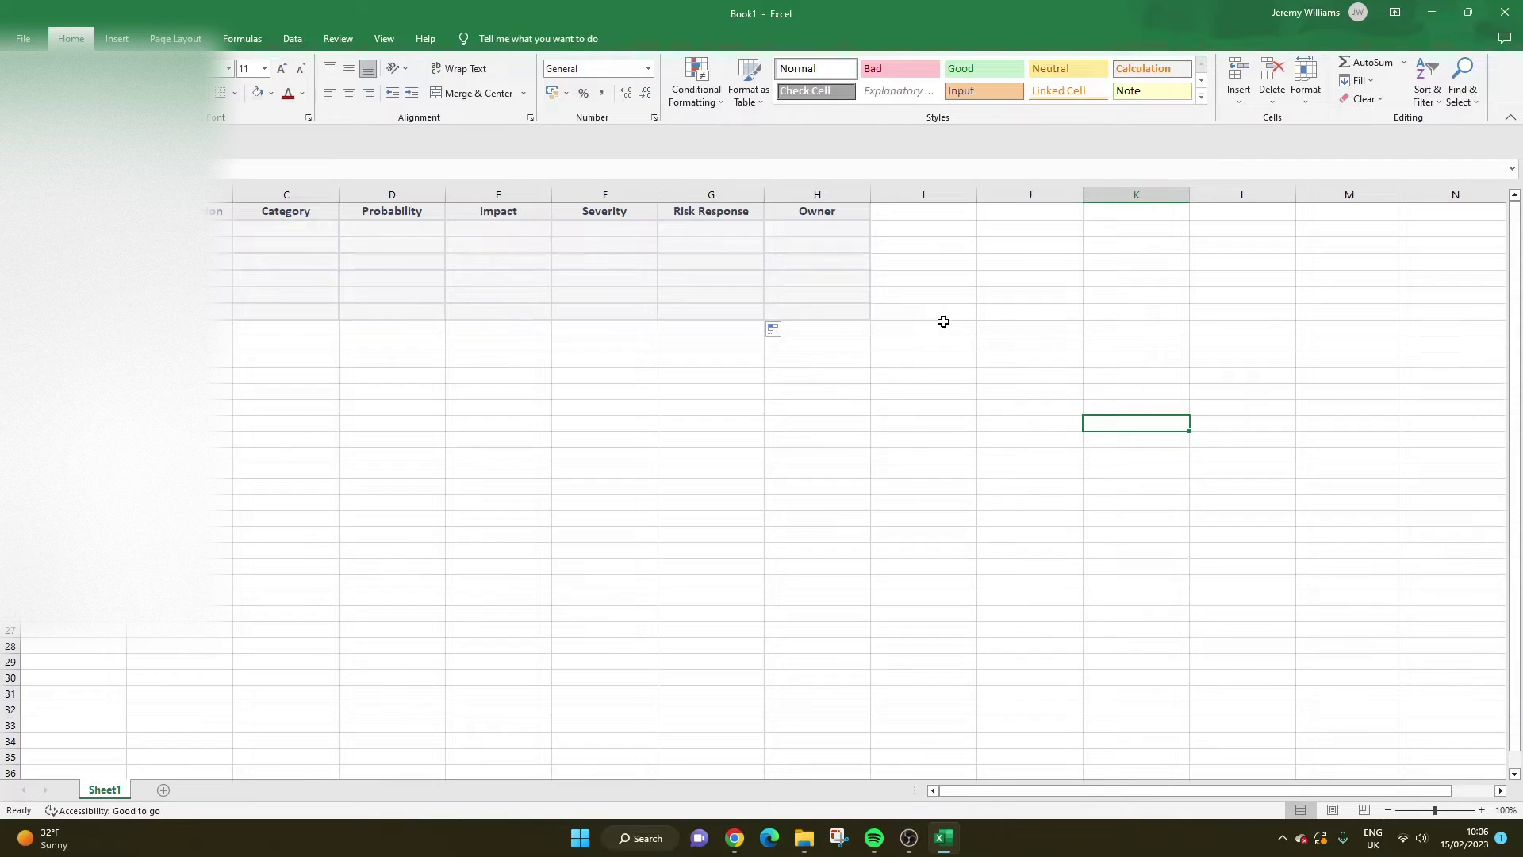
{"action": "left_click", "coordinate": [826, 240]}
{"action": "key", "text": "Up"}
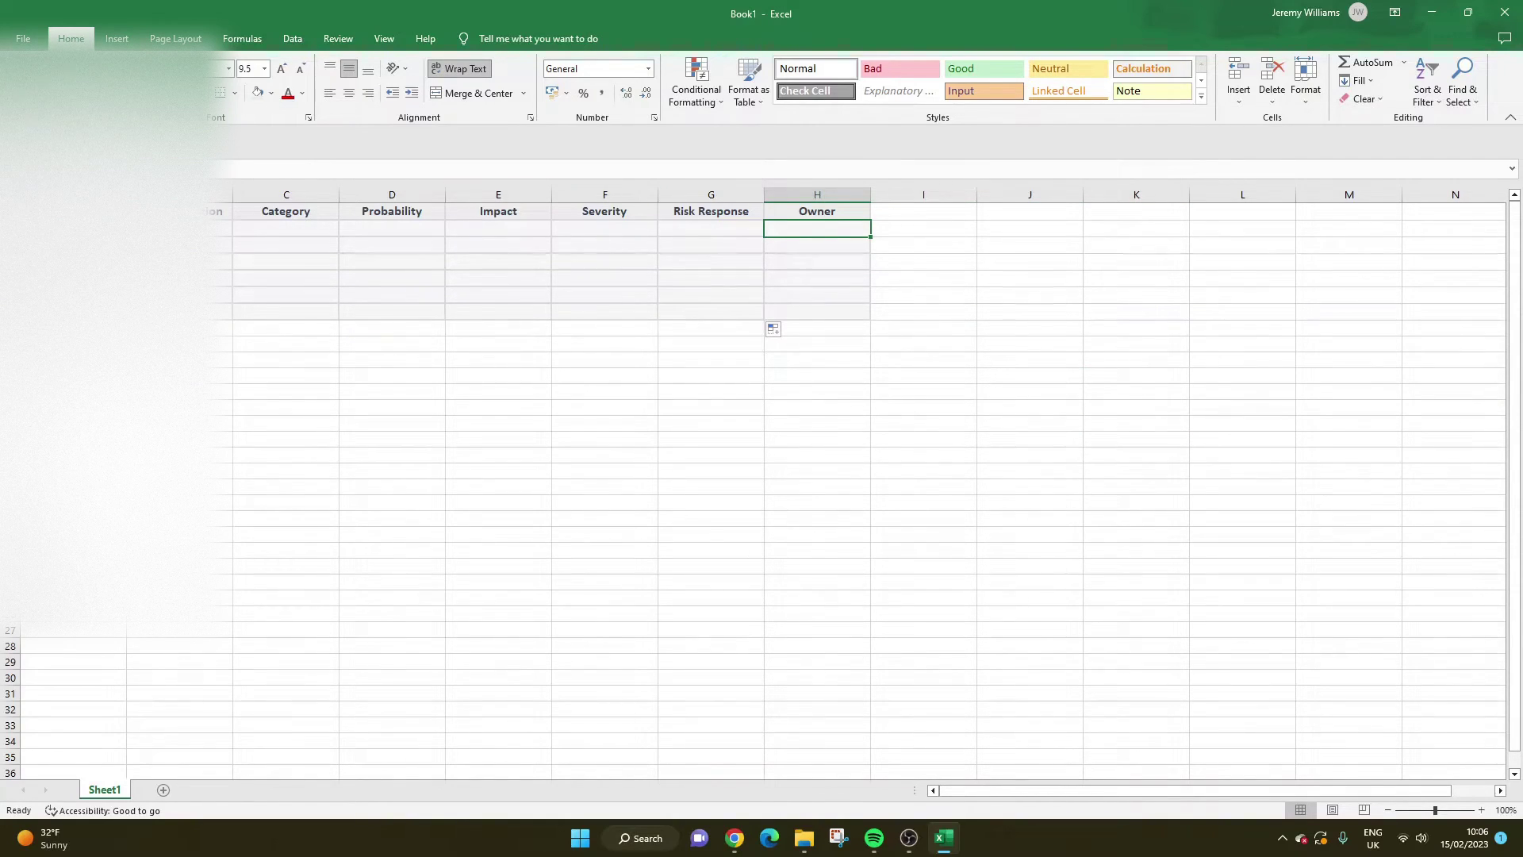
{"action": "key", "text": "ctrl+z"}
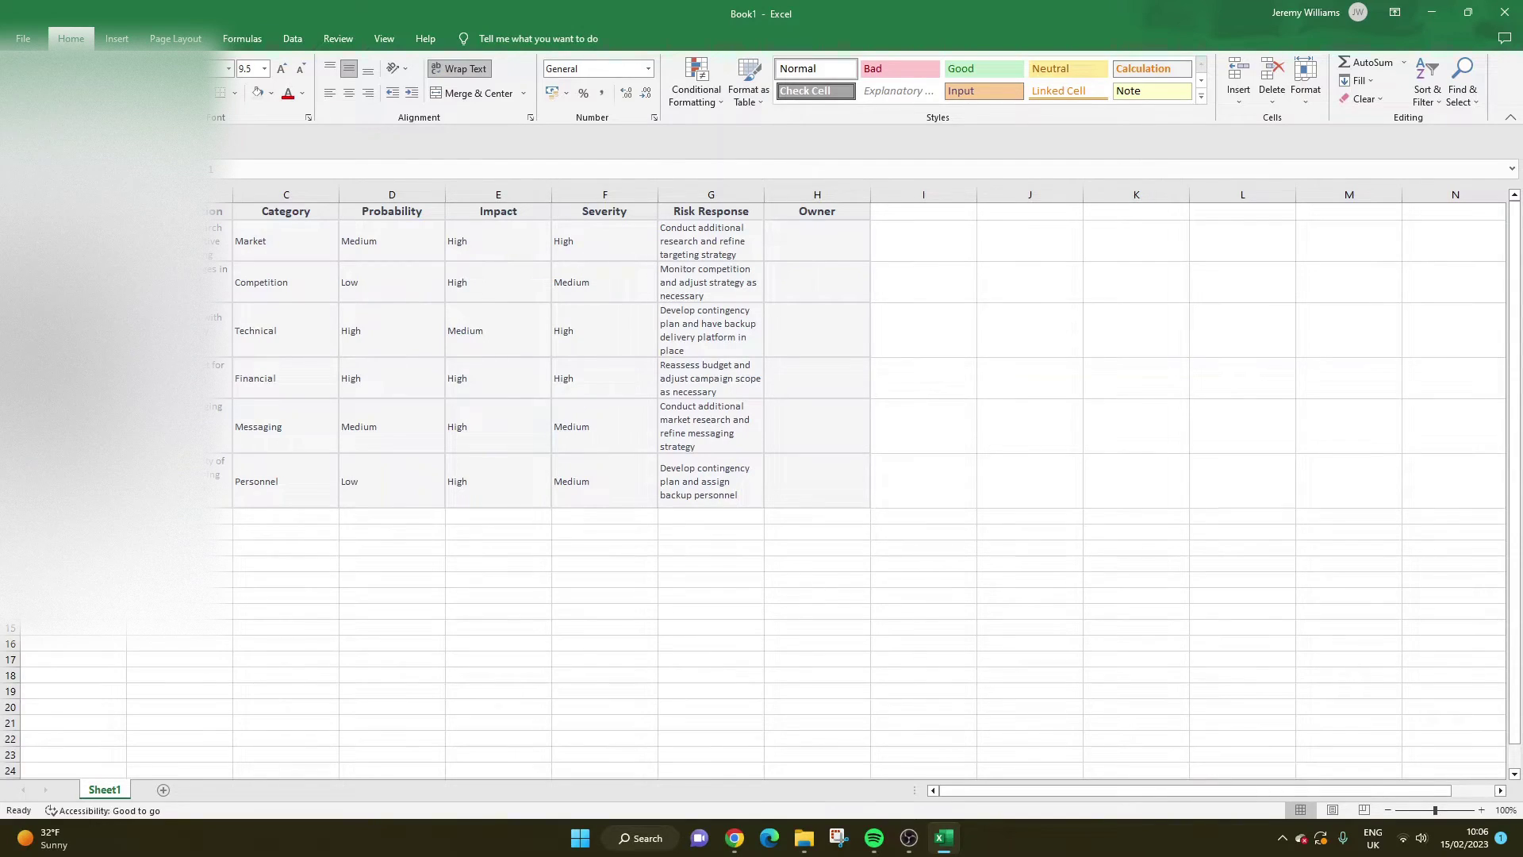
Paste back the Marketing Manager owner and check the owners of the first risks.
{"action": "type", "text": "Marketing Manager"}
{"action": "left_click", "coordinate": [851, 255]}
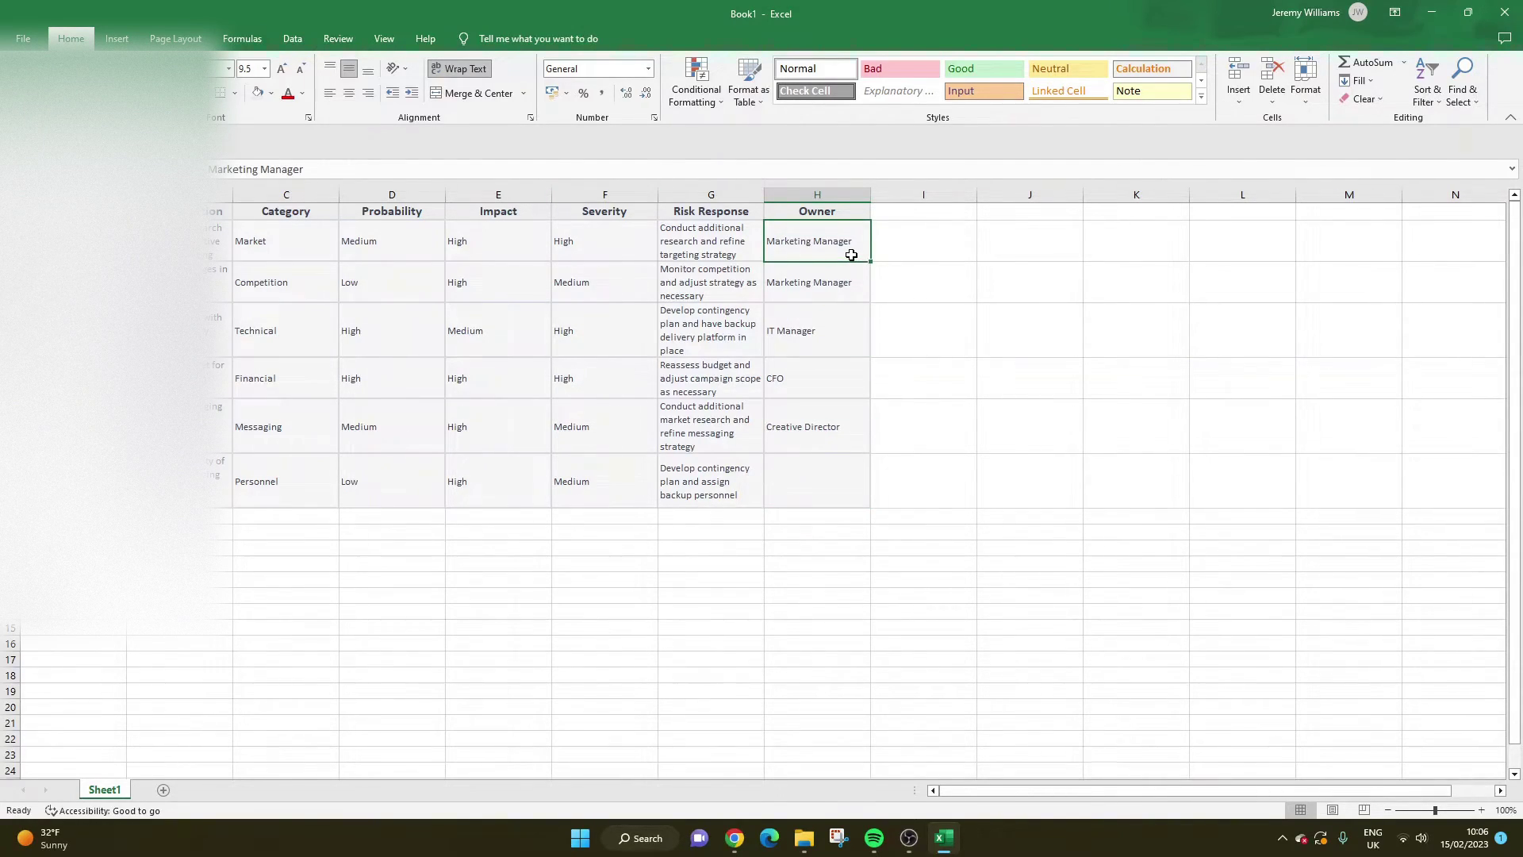
{"action": "left_click", "coordinate": [836, 285]}
{"action": "left_click", "coordinate": [846, 242]}
{"action": "left_click", "coordinate": [857, 330]}
Inspect the first risk's Probability, Impact and Severity values and their headings.
{"action": "left_click", "coordinate": [591, 242]}
{"action": "left_click", "coordinate": [503, 231]}
{"action": "left_click", "coordinate": [384, 232]}
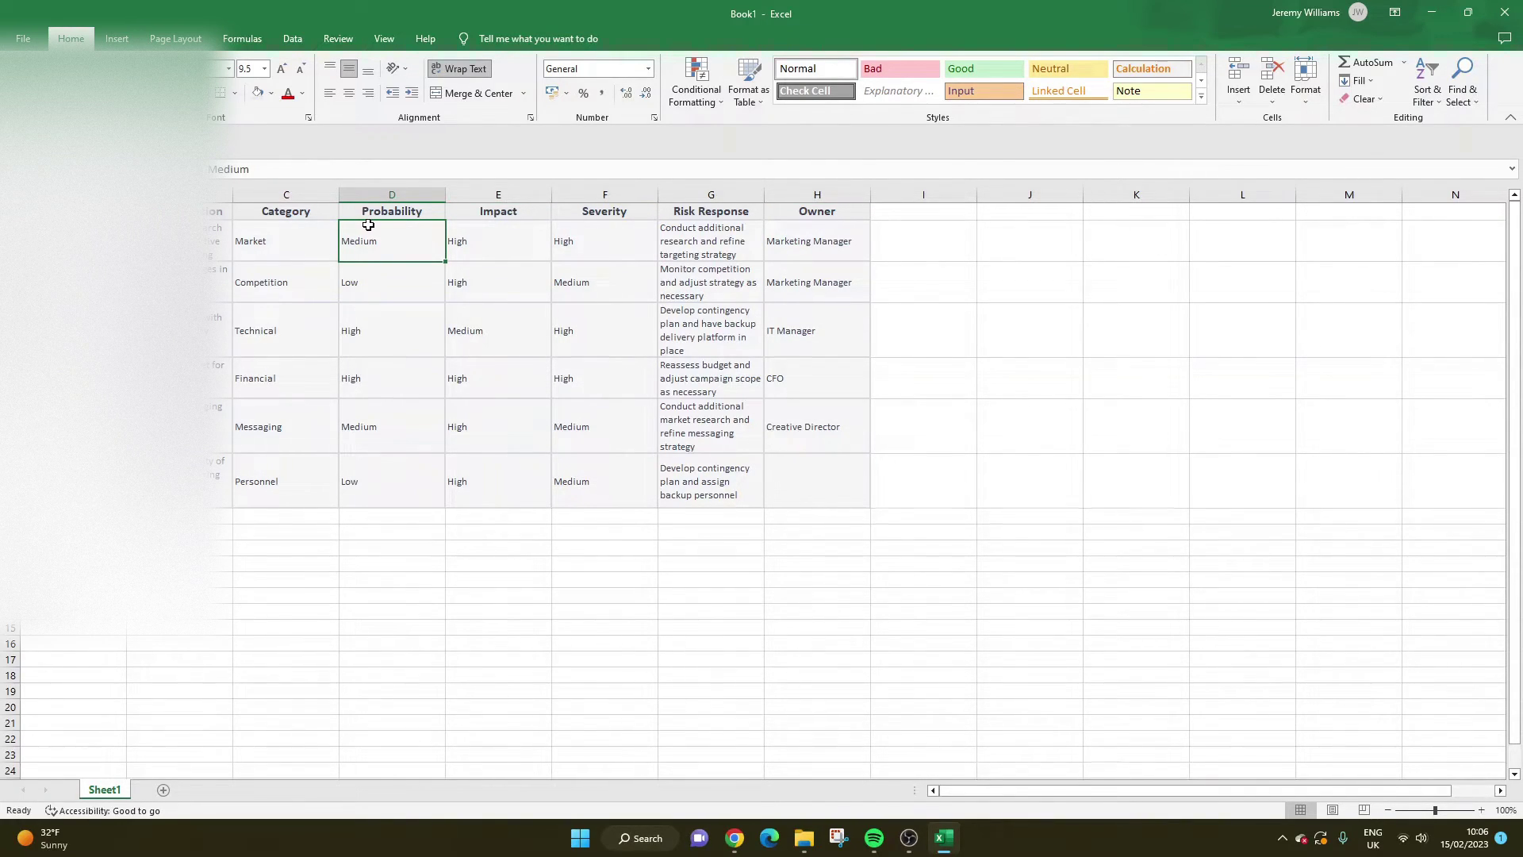
{"action": "left_click", "coordinate": [375, 209]}
{"action": "left_click", "coordinate": [403, 251]}
{"action": "left_click", "coordinate": [488, 212]}
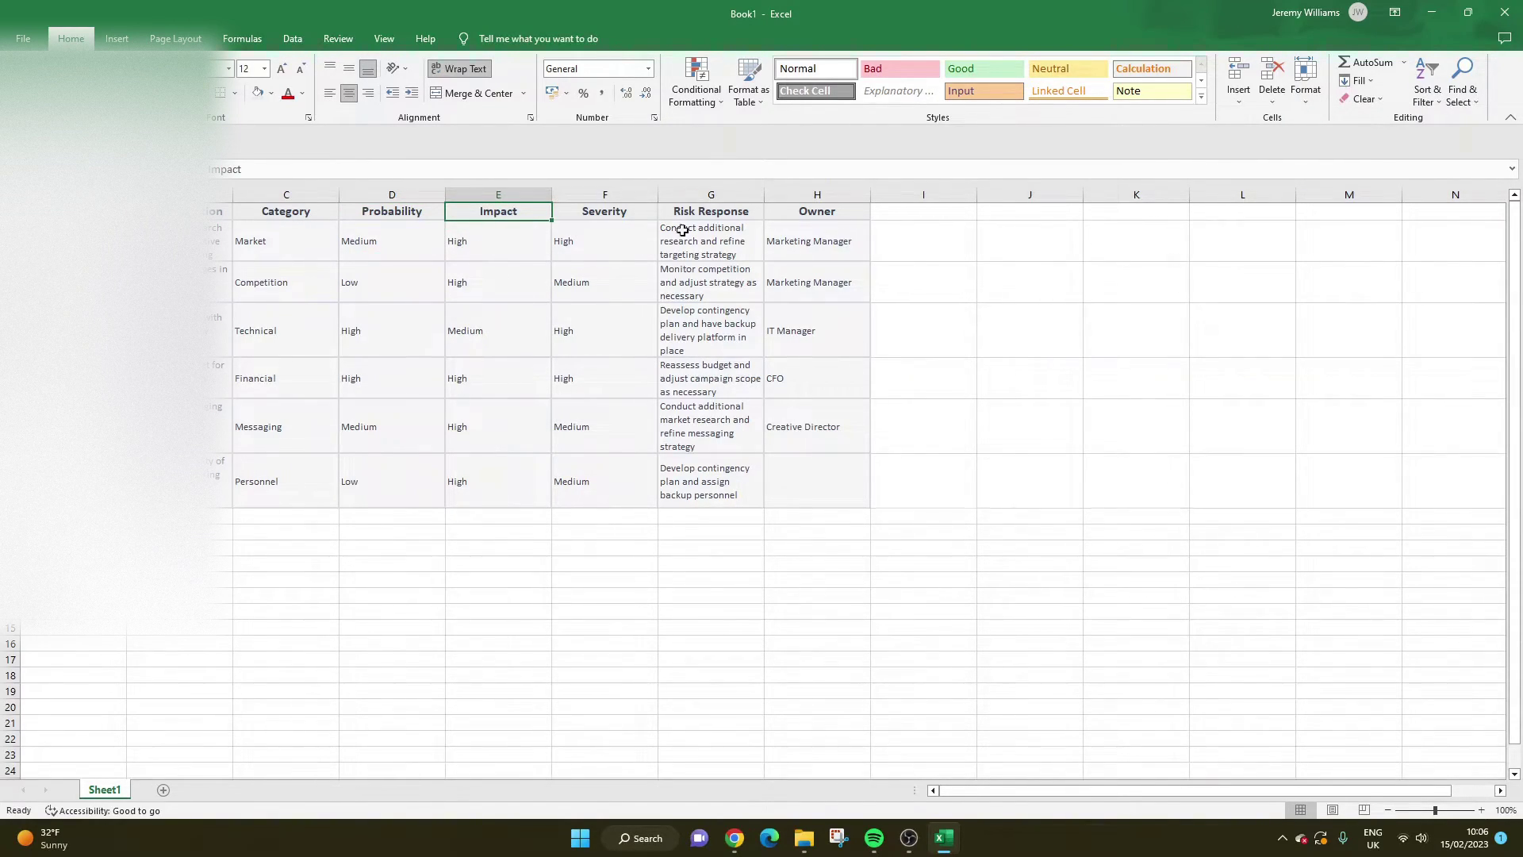
{"action": "left_click", "coordinate": [629, 210]}
{"action": "left_click", "coordinate": [615, 238]}
{"action": "left_click", "coordinate": [611, 215]}
{"action": "left_click", "coordinate": [411, 236]}
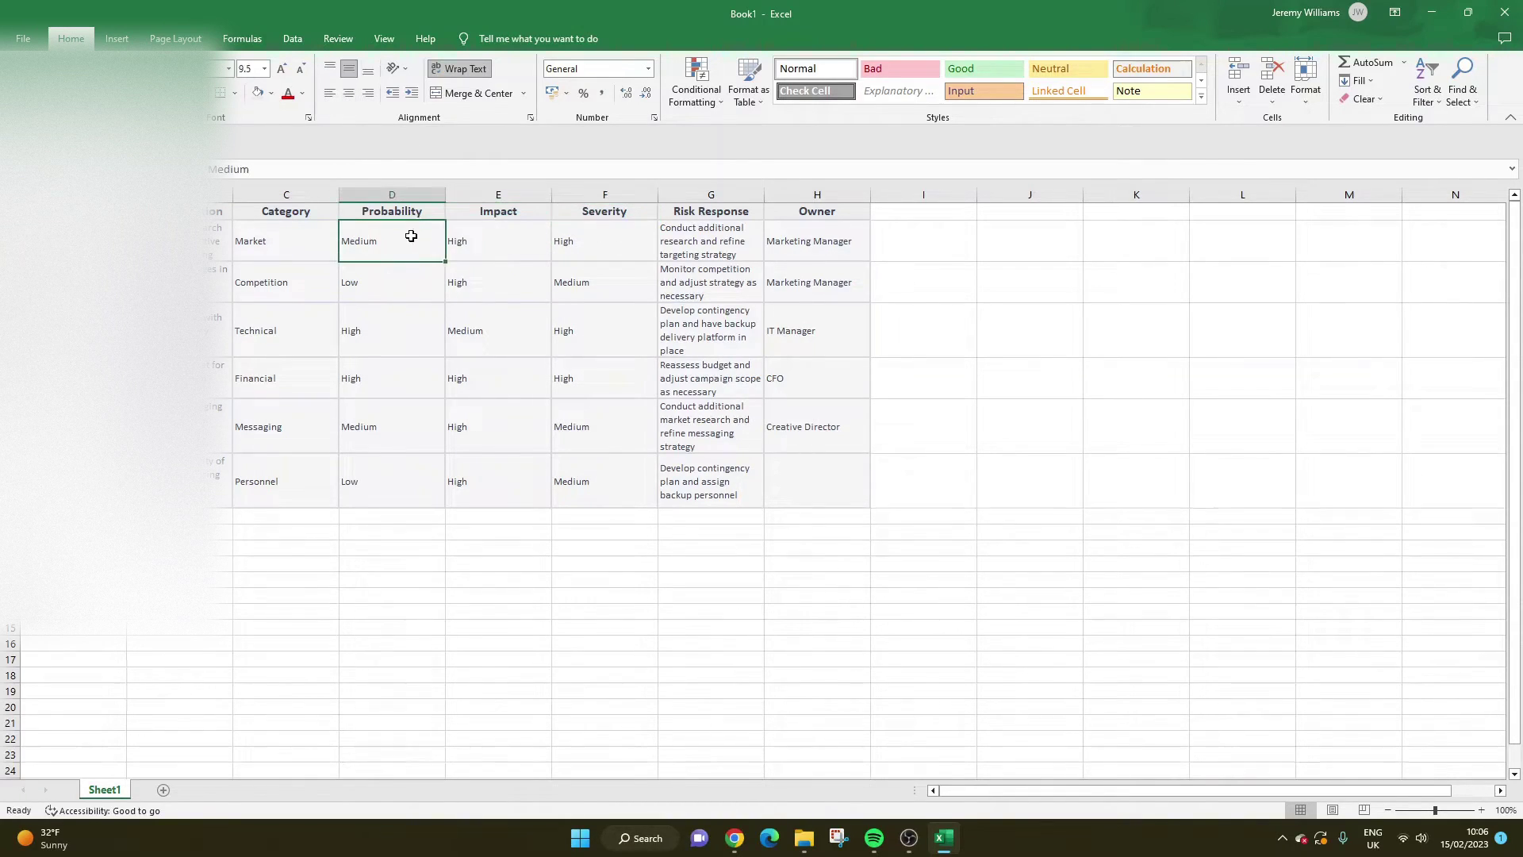
Enter probability 1 and impact 3 for the first risk, with severity formula =D2*E2 giving 3.
{"action": "type", "text": "1"}
{"action": "key", "text": "Tab"}
{"action": "type", "text": "3"}
{"action": "key", "text": "Tab"}
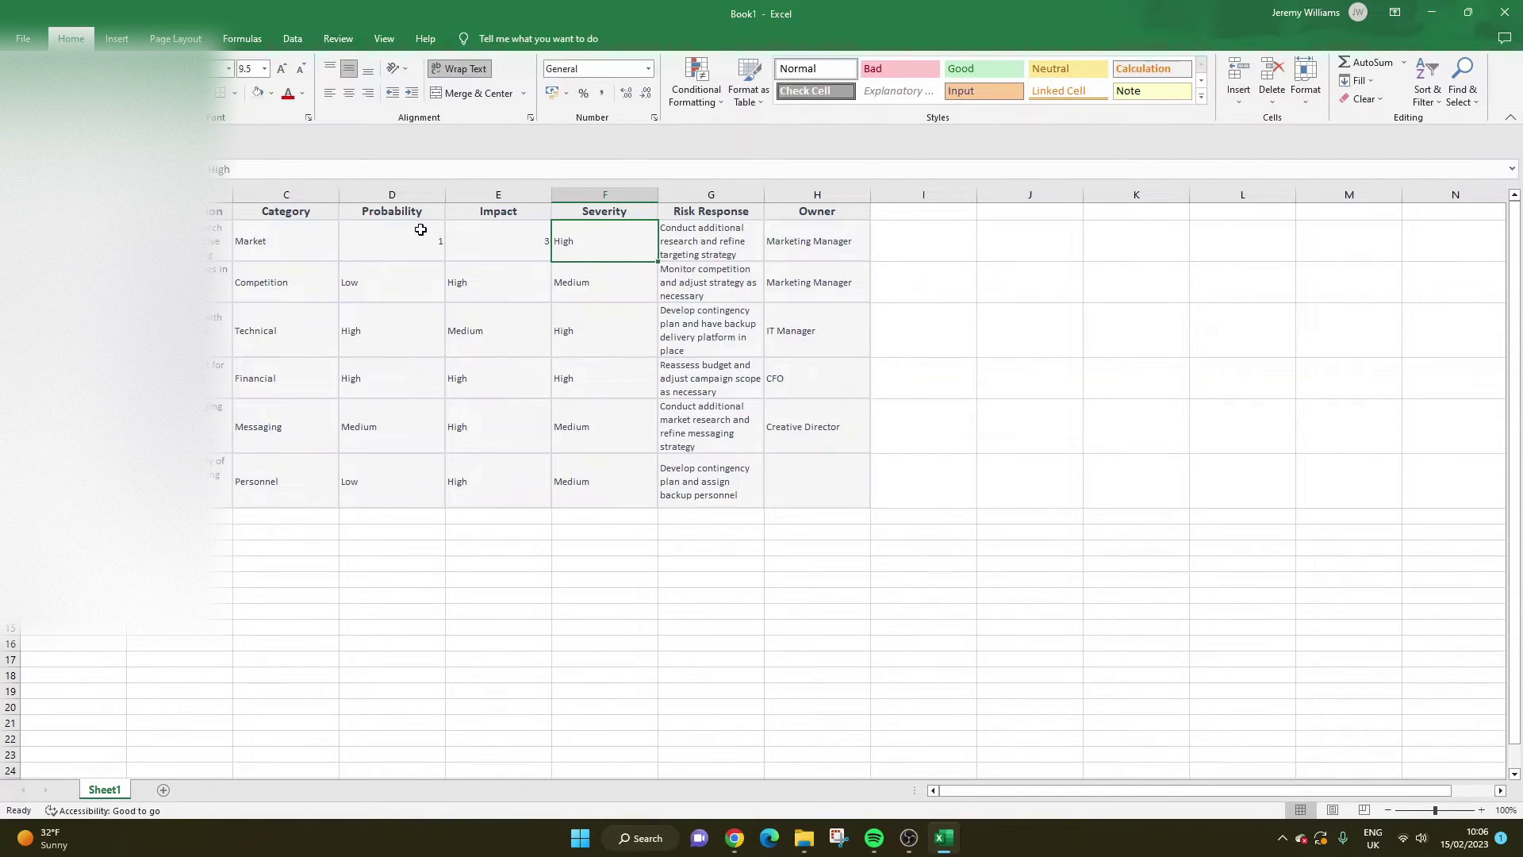
{"action": "type", "text": "="}
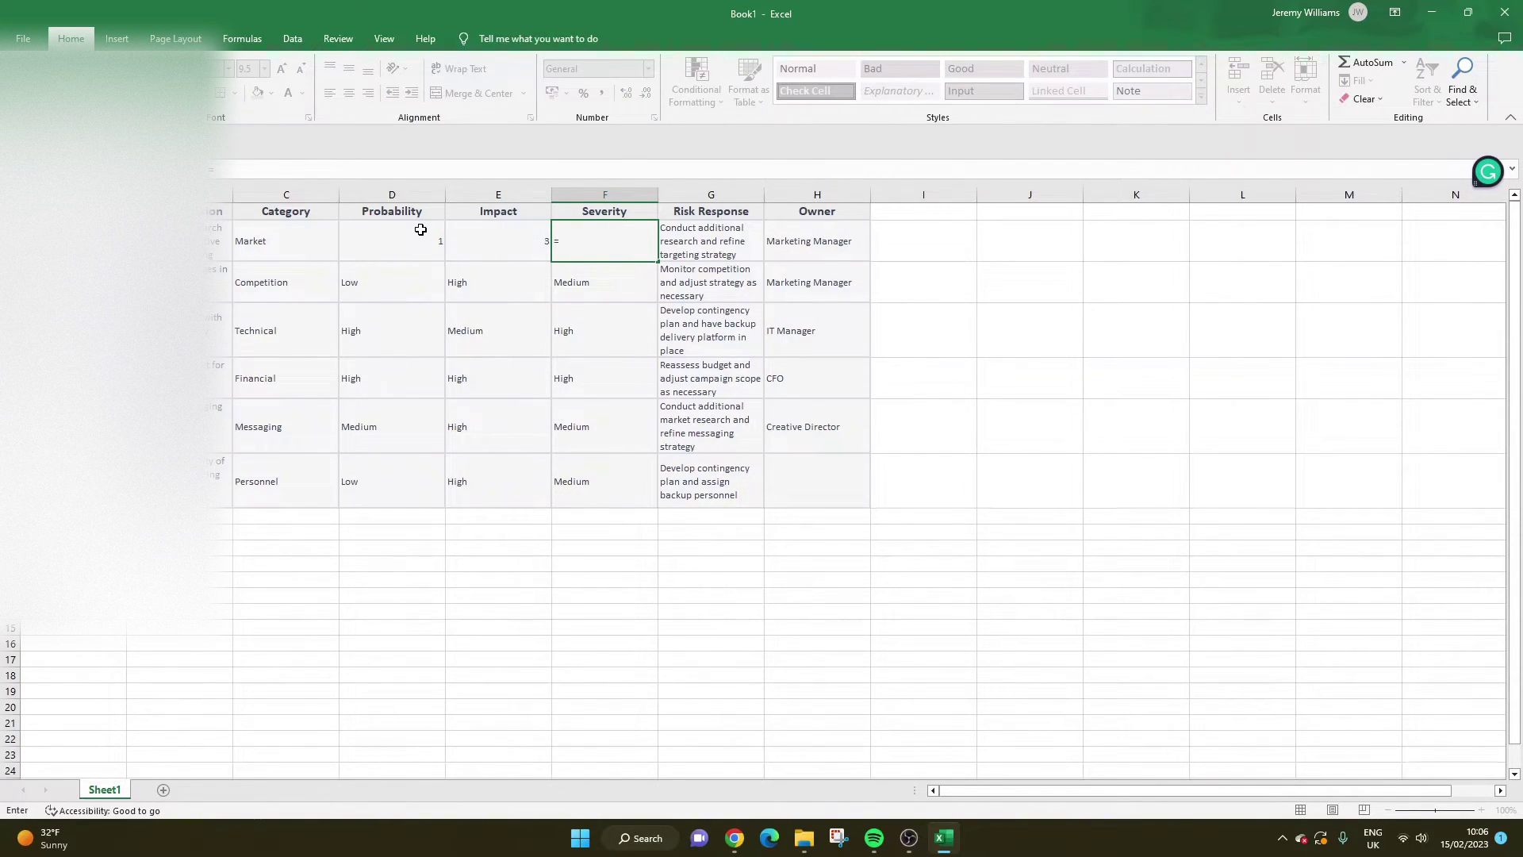
{"action": "left_click", "coordinate": [421, 229]}
{"action": "type", "text": "*"}
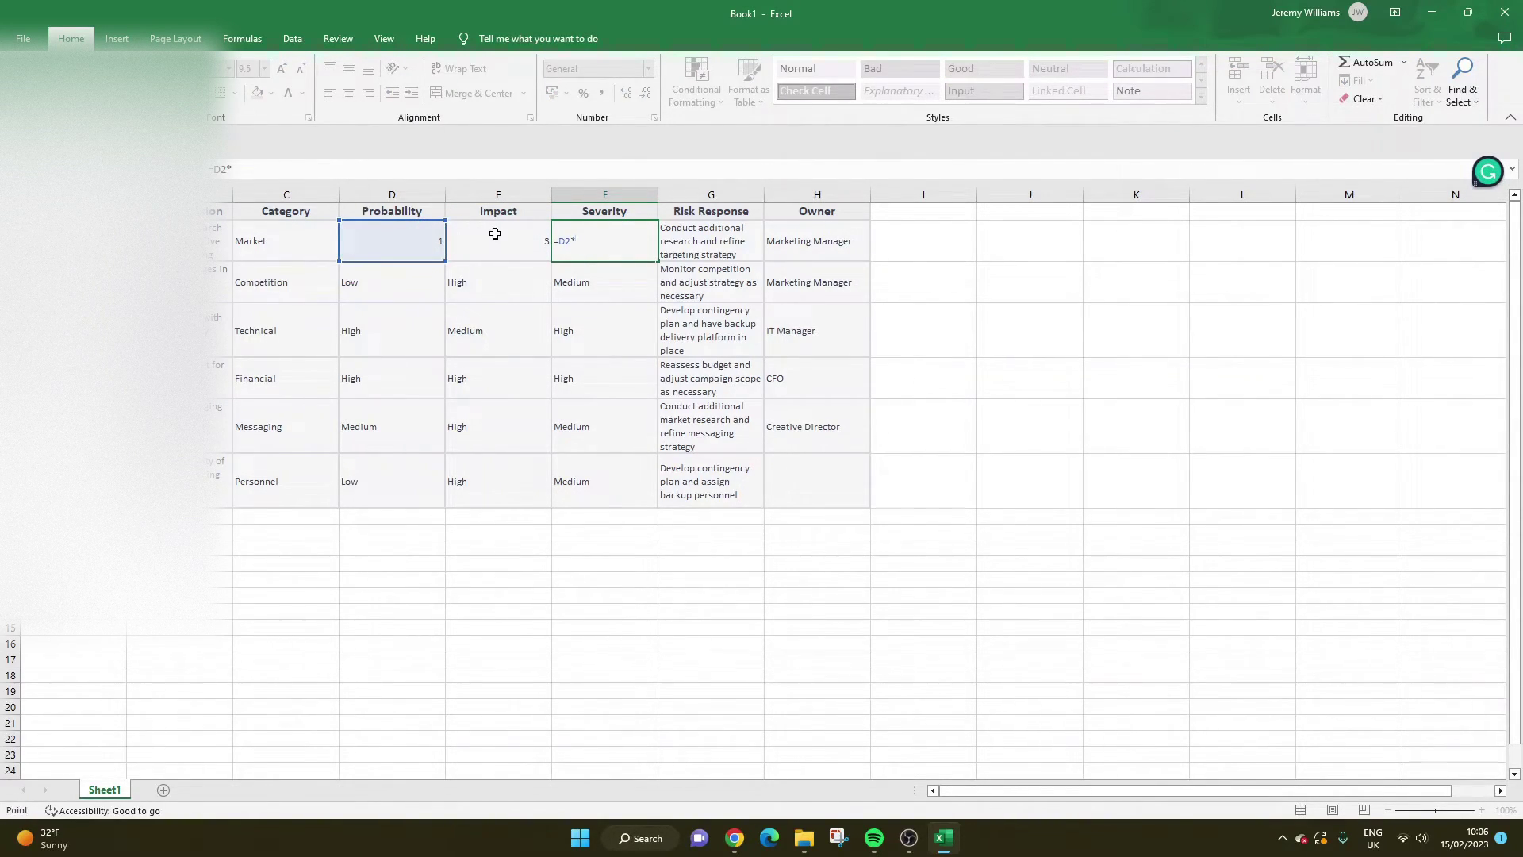
{"action": "key", "text": "Return"}
{"action": "left_click", "coordinate": [622, 241]}
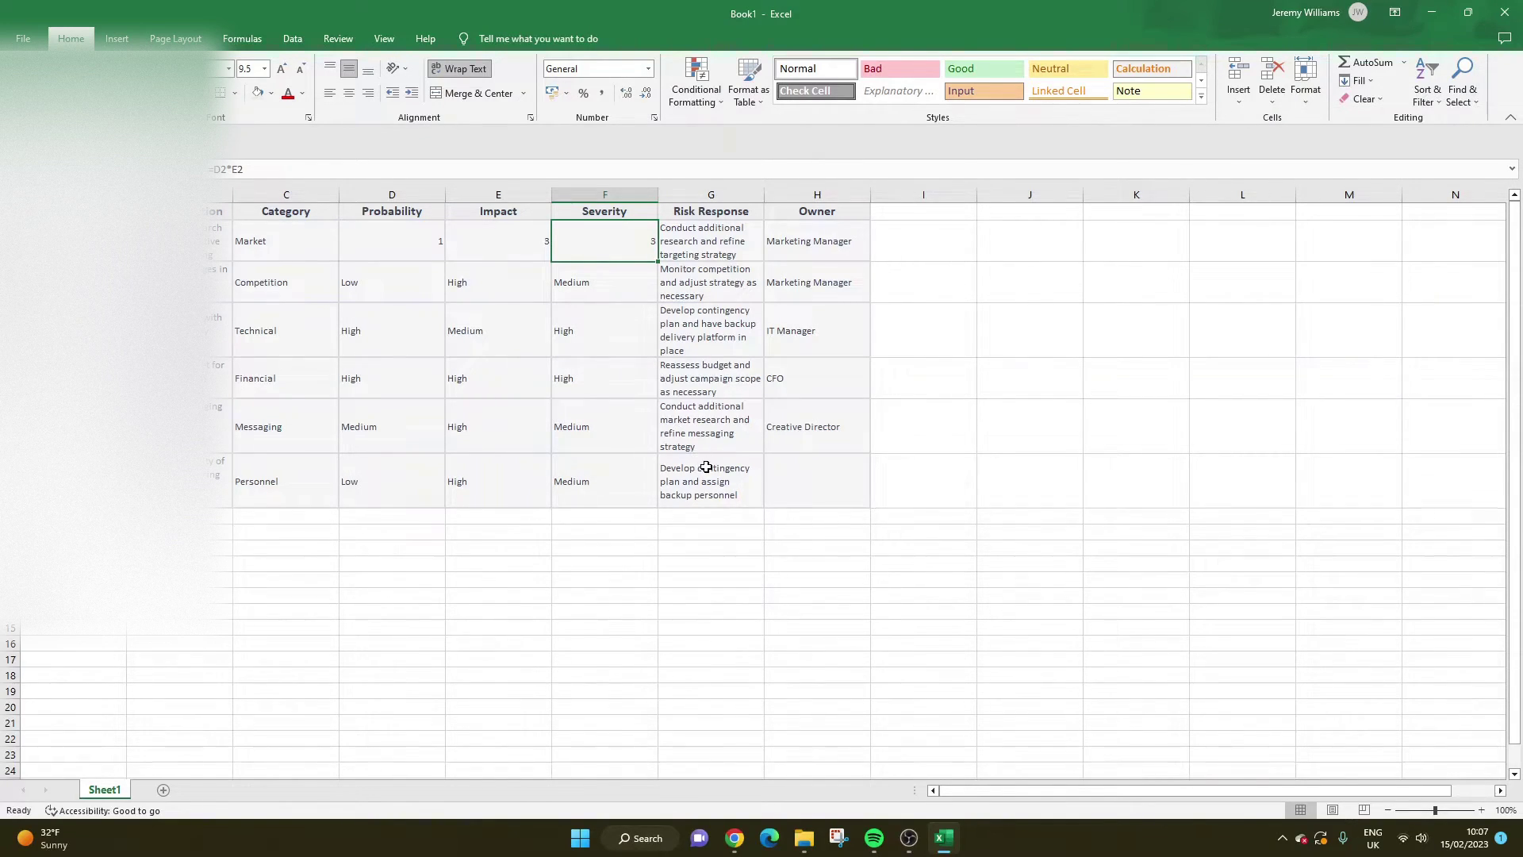
Back in the ChatGPT risk register conversation, send the prompt 'Provide more risks'.
{"action": "mouse_move", "coordinate": [735, 838]}
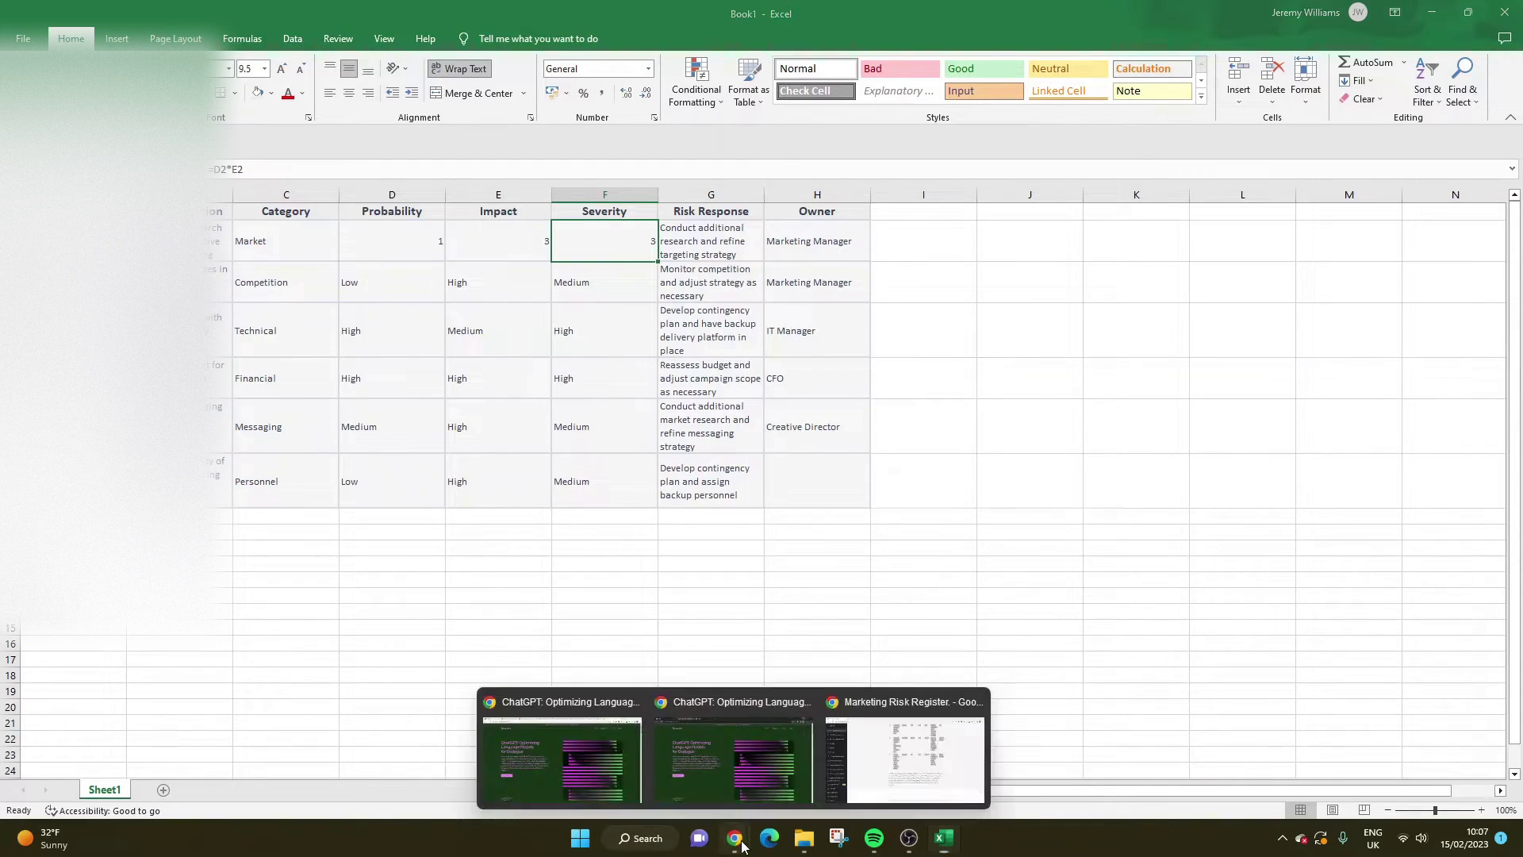
{"action": "left_click", "coordinate": [904, 749]}
{"action": "scroll", "coordinate": [817, 587], "scroll_direction": "up", "scroll_amount": 7}
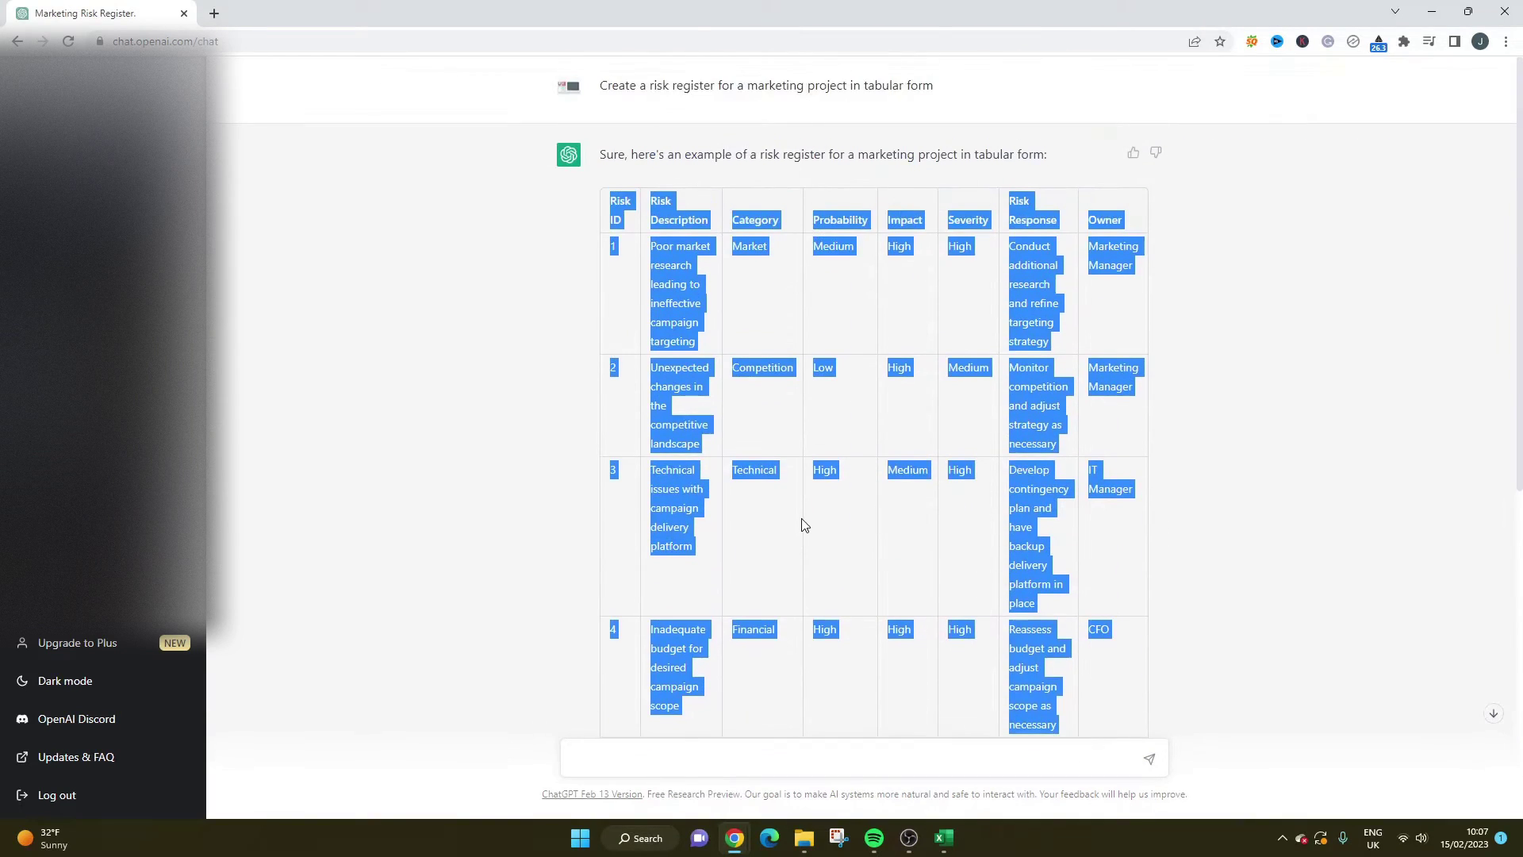
{"action": "scroll", "coordinate": [801, 519], "scroll_direction": "down", "scroll_amount": 7}
{"action": "left_click", "coordinate": [700, 747]}
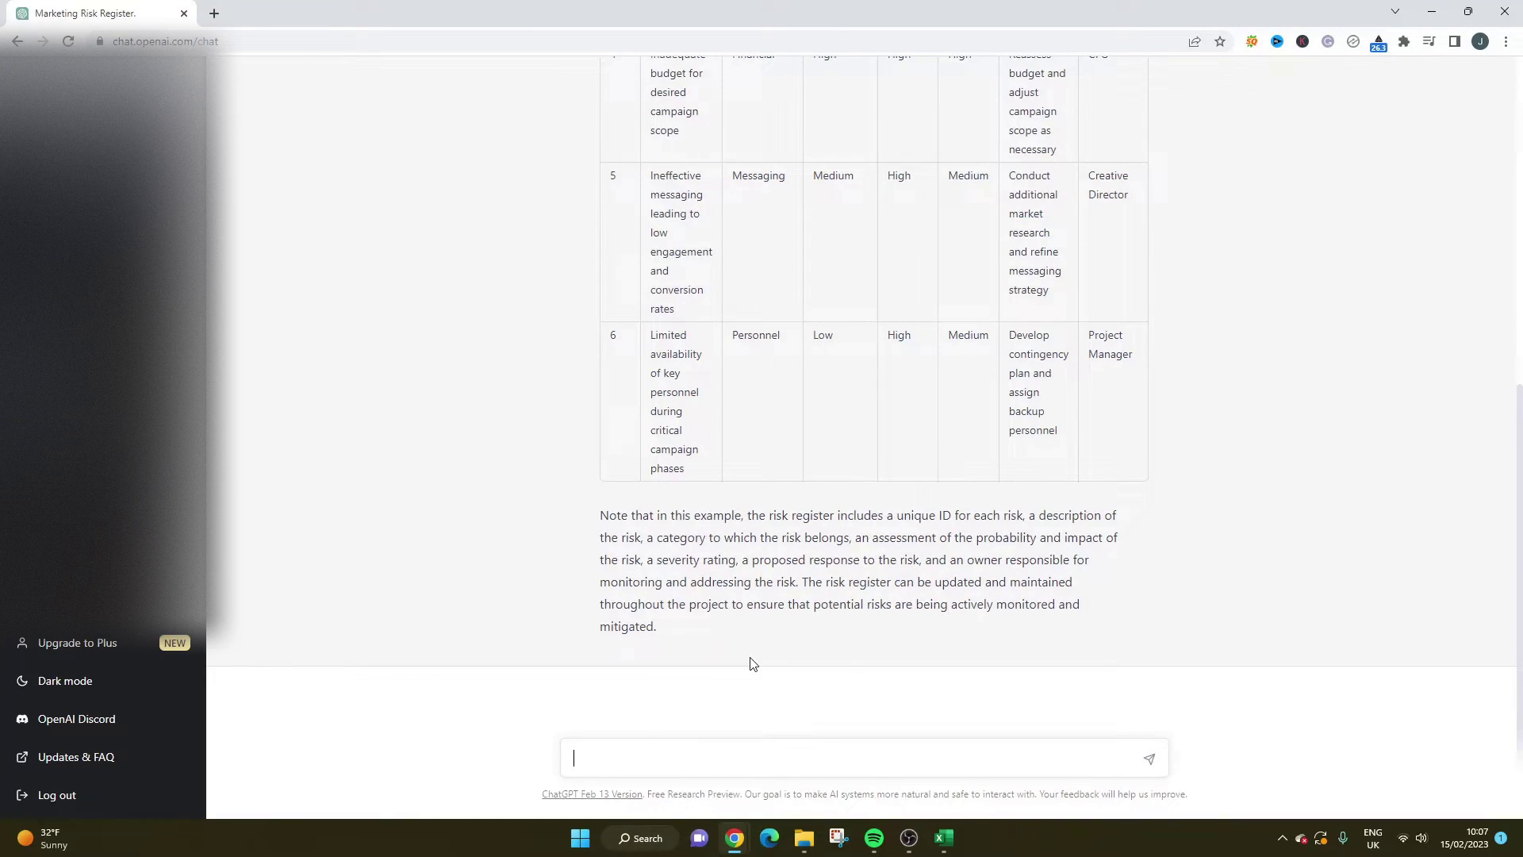
{"action": "type", "text": "Provid"}
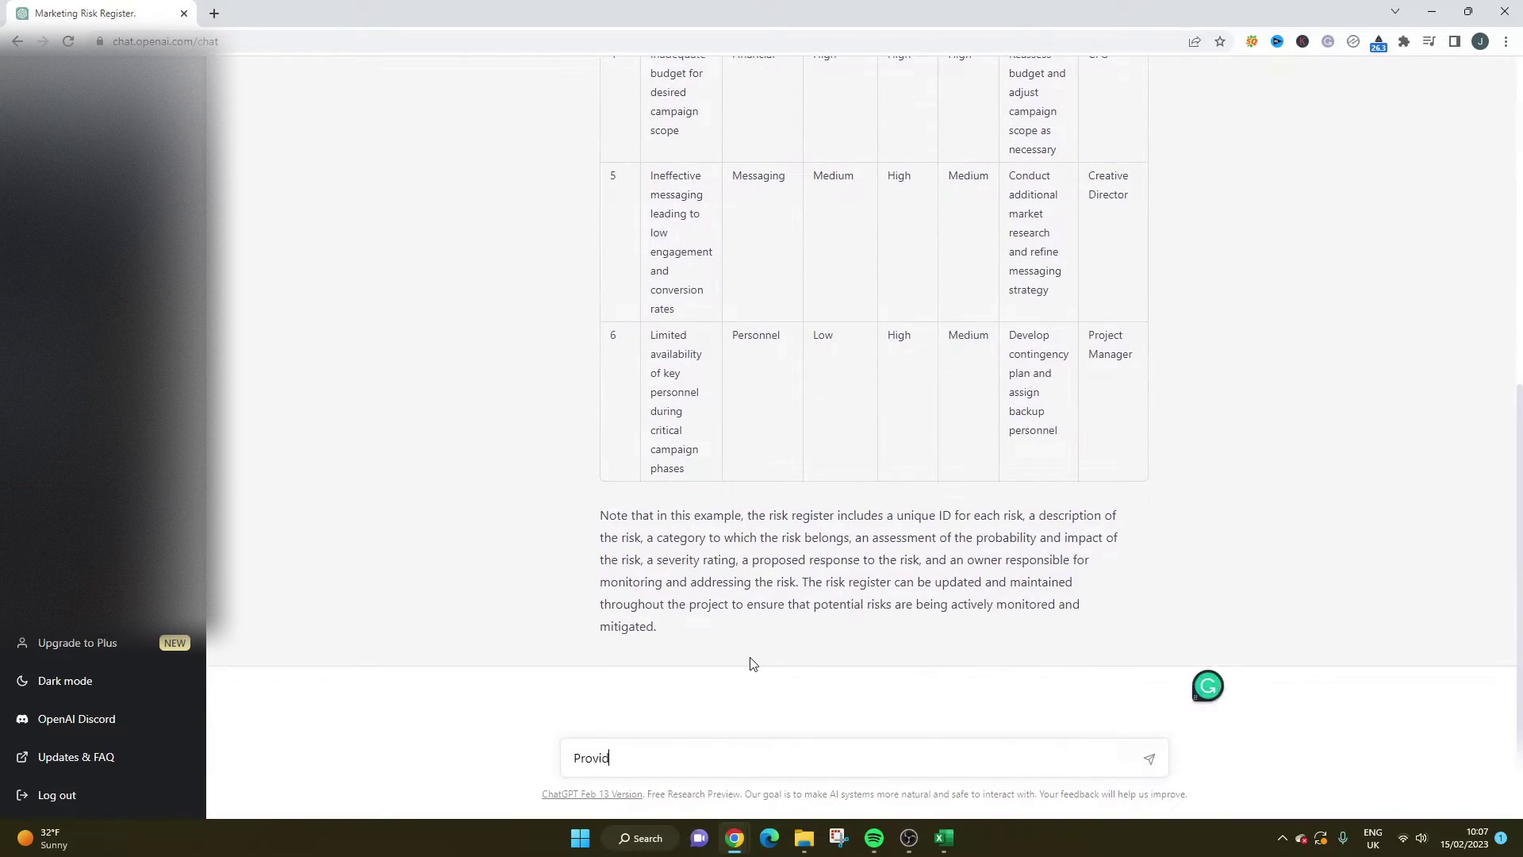
{"action": "type", "text": "e more risks"}
{"action": "key", "text": "Return"}
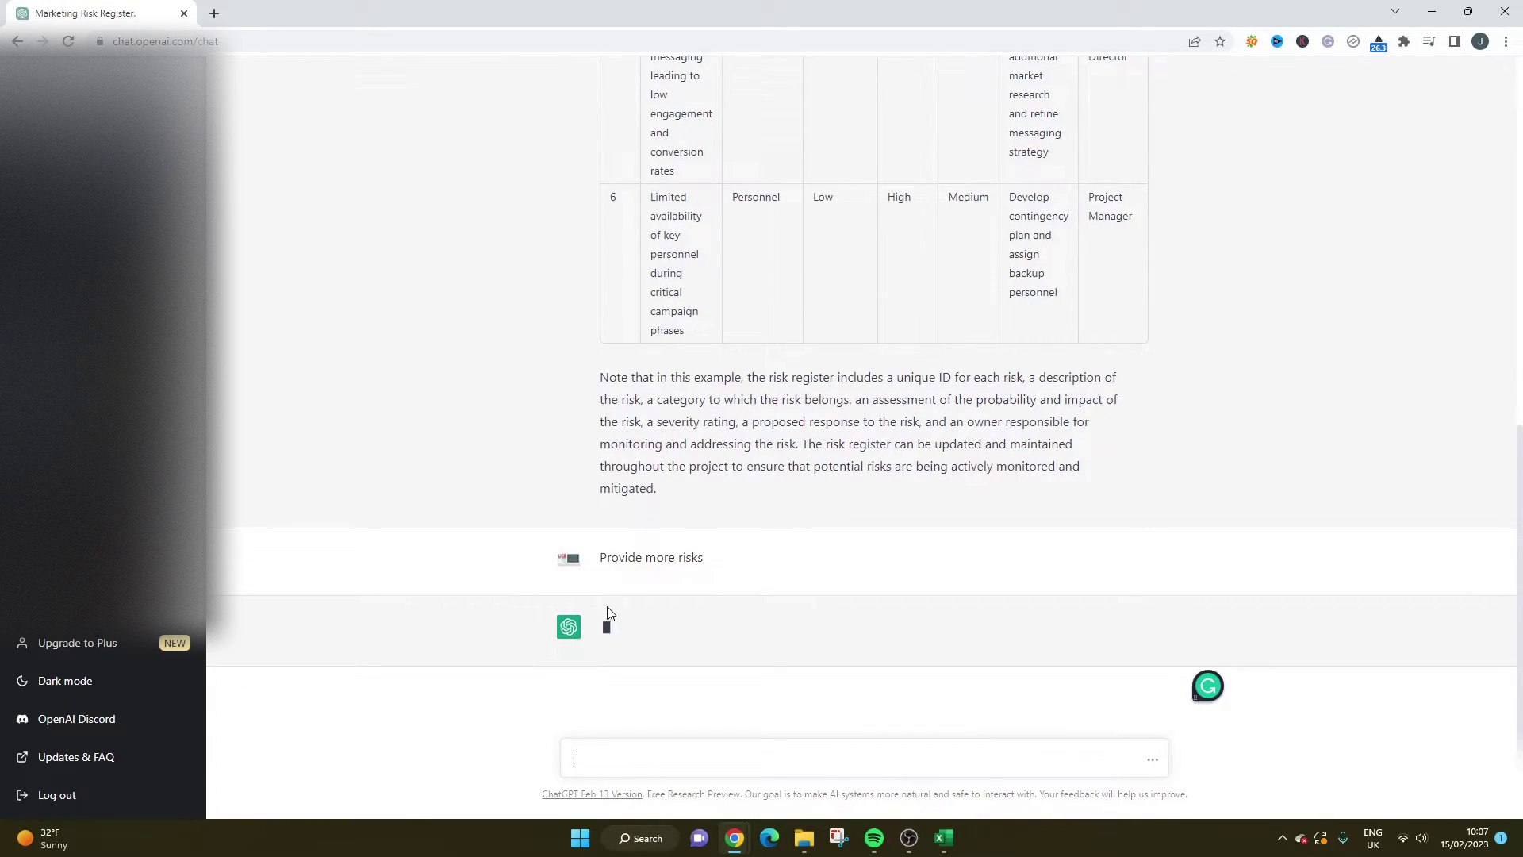
Let the reply add risk 7 on legal regulations, owned by Legal, then stop generating.
{"action": "scroll", "coordinate": [729, 388], "scroll_direction": "up", "scroll_amount": 5}
{"action": "scroll", "coordinate": [729, 388], "scroll_direction": "down", "scroll_amount": 5}
{"action": "double_click", "coordinate": [622, 557]}
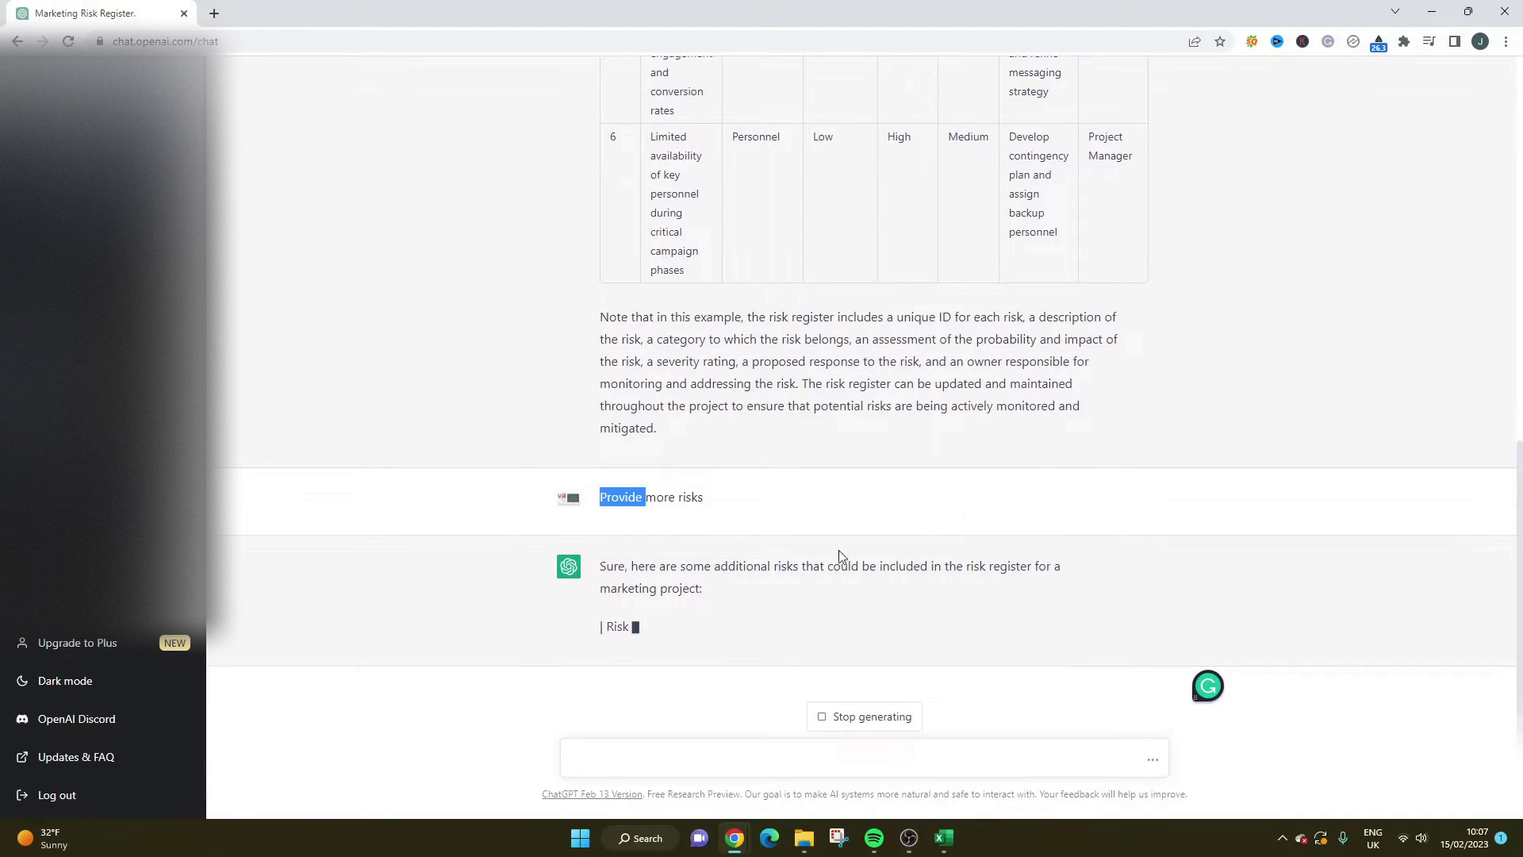
{"action": "scroll", "coordinate": [666, 452], "scroll_direction": "up", "scroll_amount": 6}
{"action": "scroll", "coordinate": [728, 416], "scroll_direction": "down", "scroll_amount": 5}
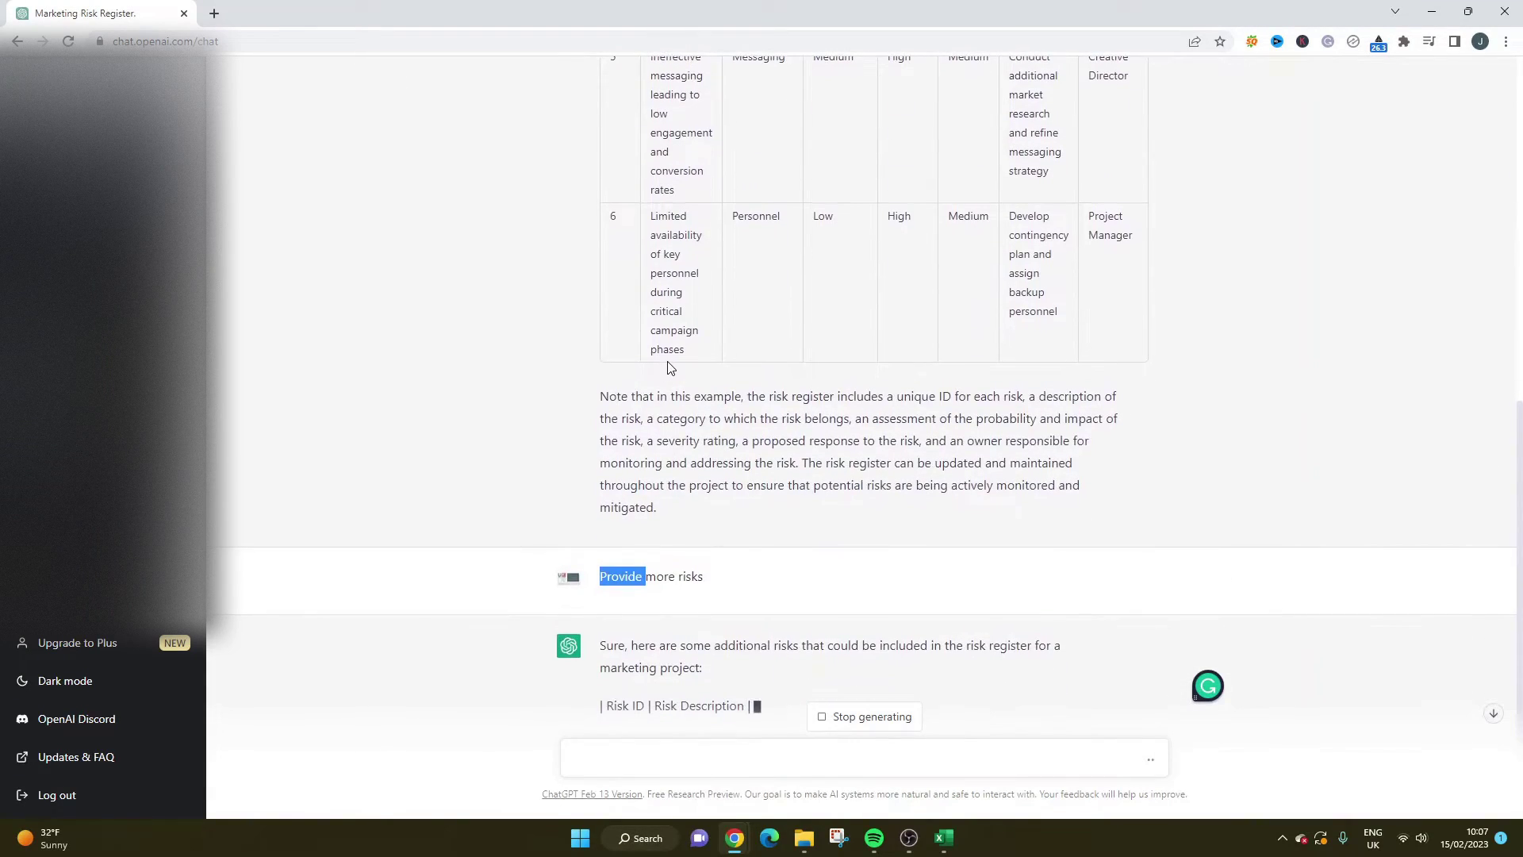
{"action": "scroll", "coordinate": [668, 367], "scroll_direction": "down", "scroll_amount": 1}
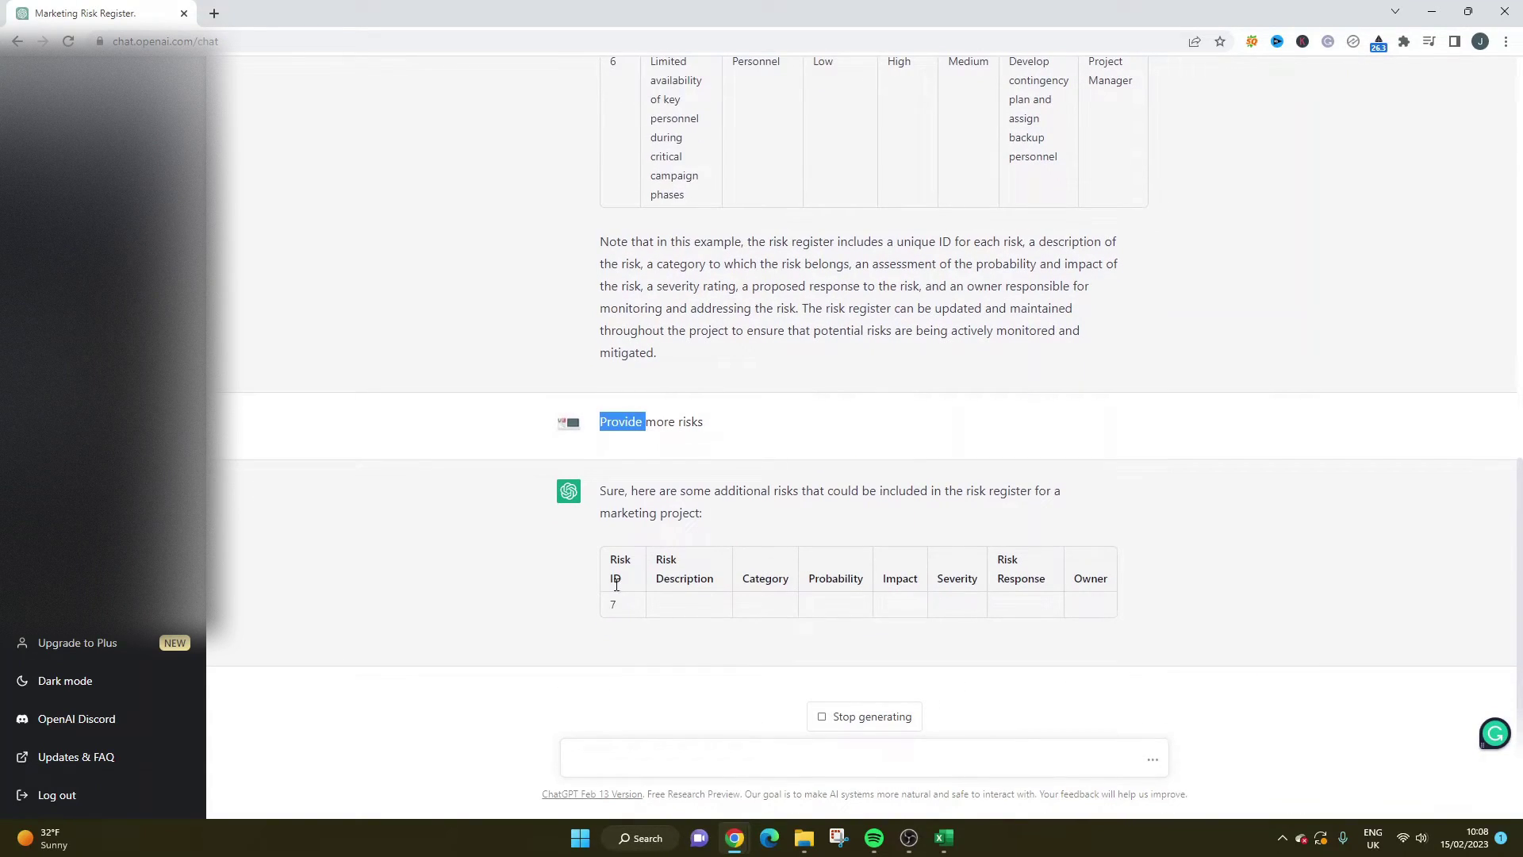
{"action": "scroll", "coordinate": [627, 409], "scroll_direction": "up", "scroll_amount": 5}
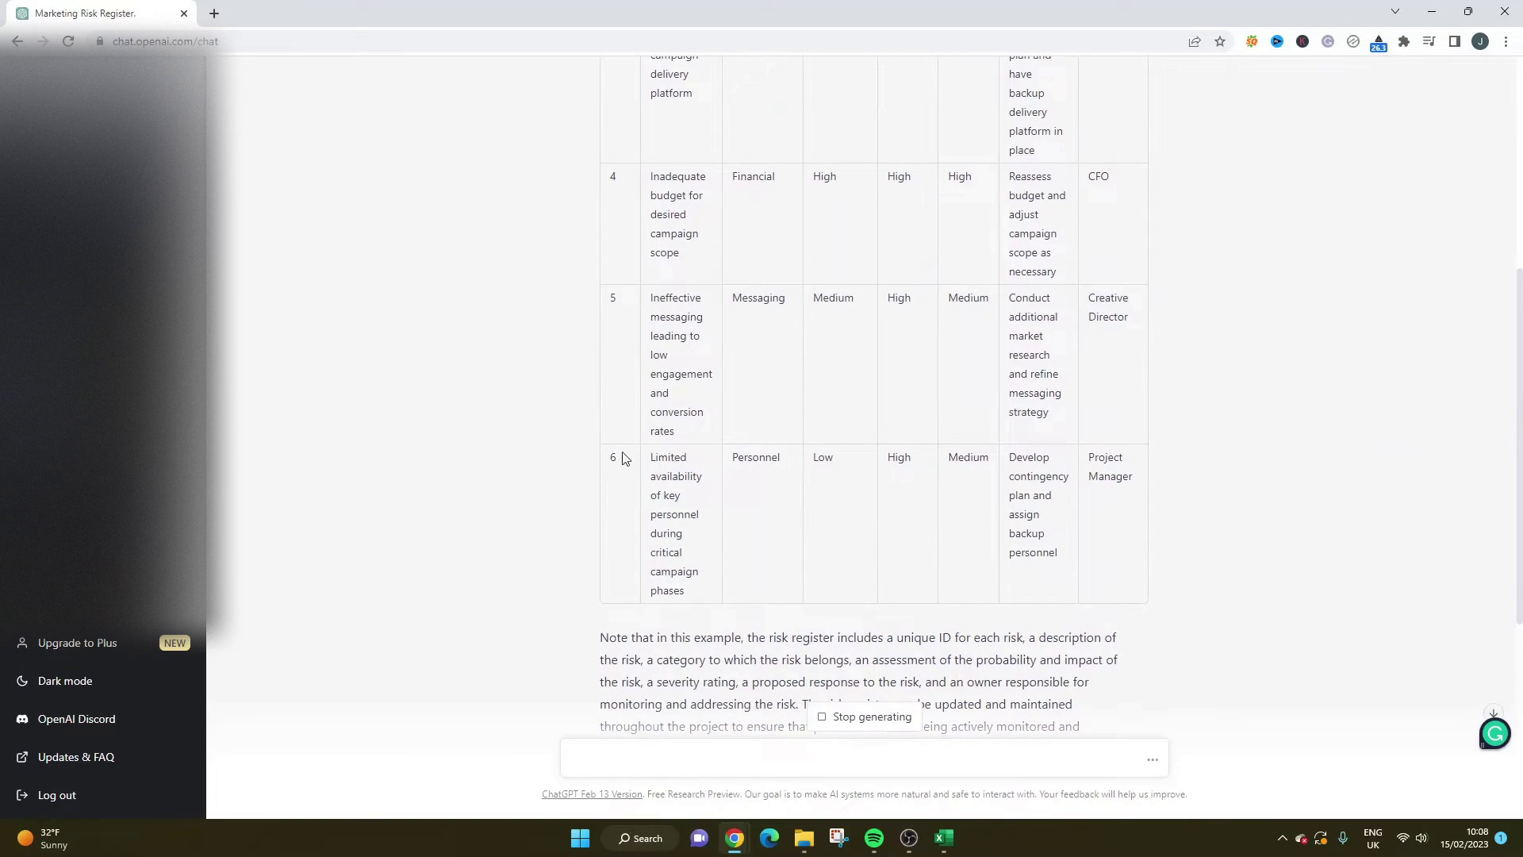
{"action": "scroll", "coordinate": [717, 483], "scroll_direction": "down", "scroll_amount": 5}
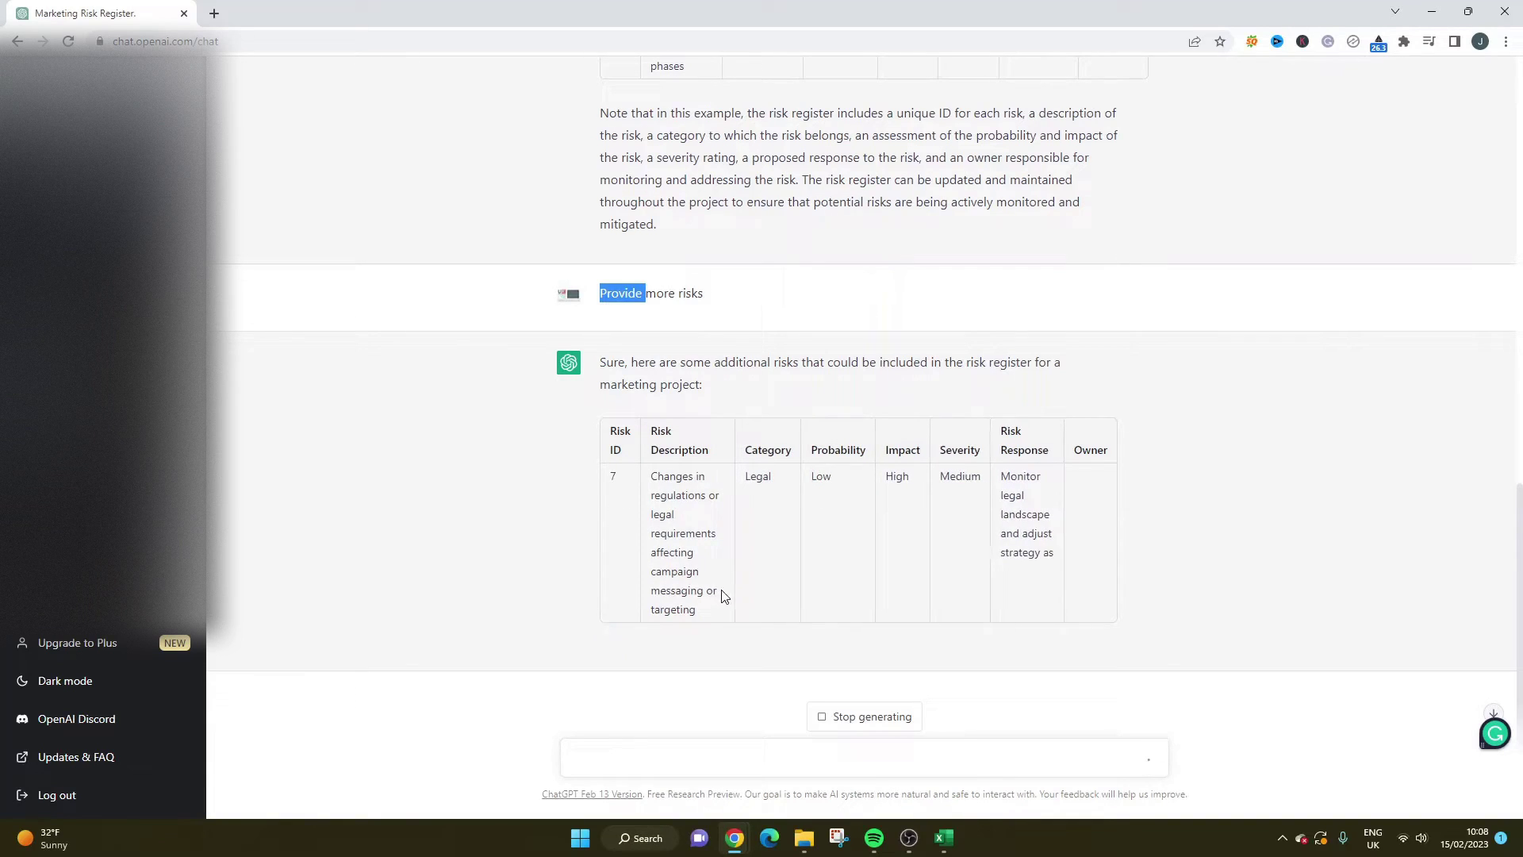
{"action": "left_click", "coordinate": [865, 716]}
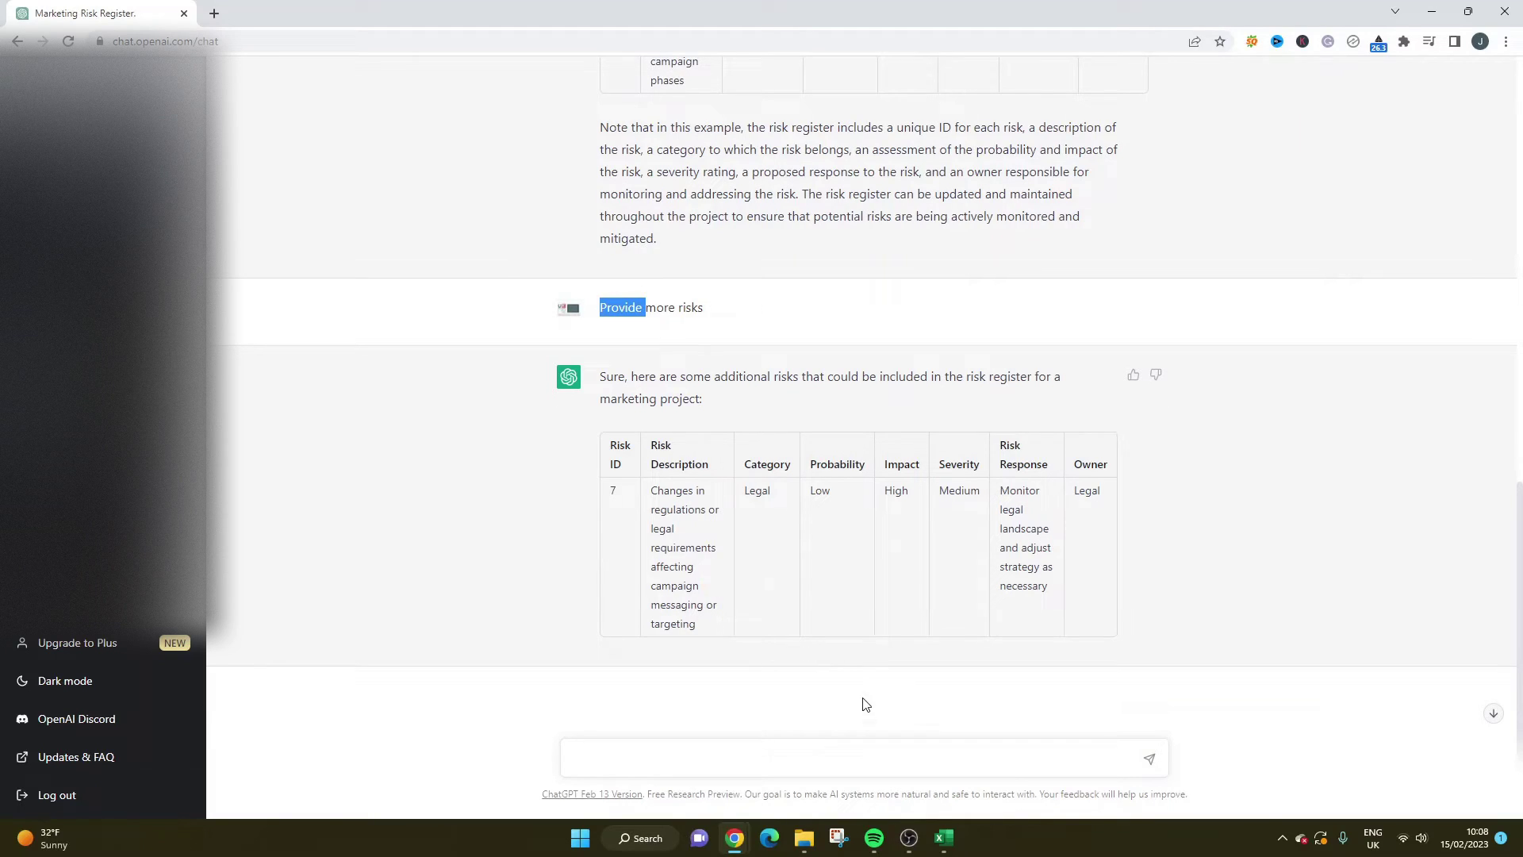
{"action": "scroll", "coordinate": [862, 698], "scroll_direction": "up", "scroll_amount": 4}
{"action": "scroll", "coordinate": [856, 669], "scroll_direction": "up", "scroll_amount": 8}
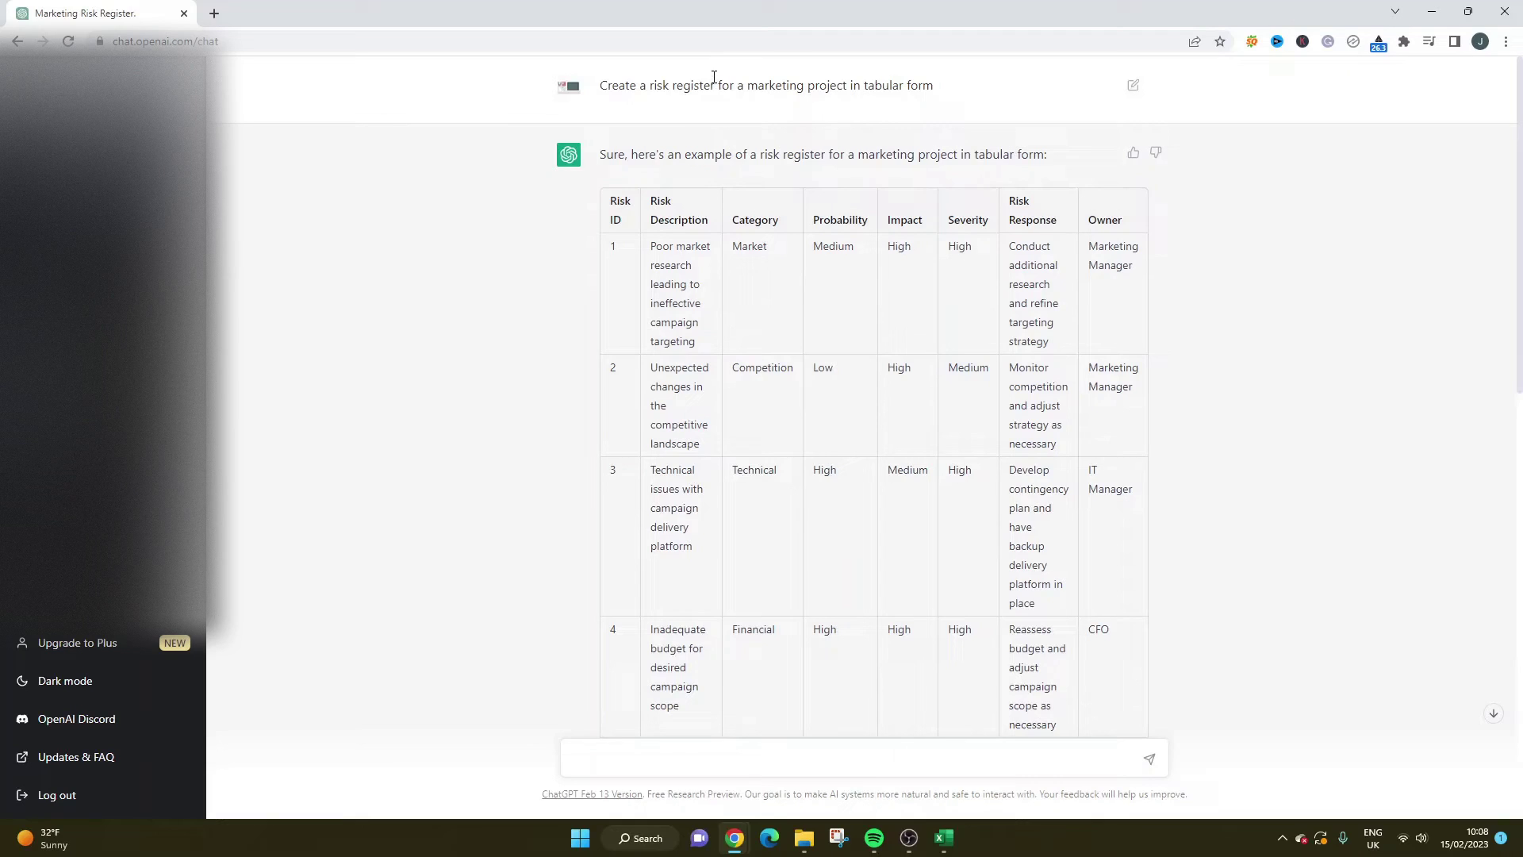
In a new chat, clear the pasted table and type a risk-register prompt listing risk id, owner, impact columns.
{"action": "left_click", "coordinate": [103, 72]}
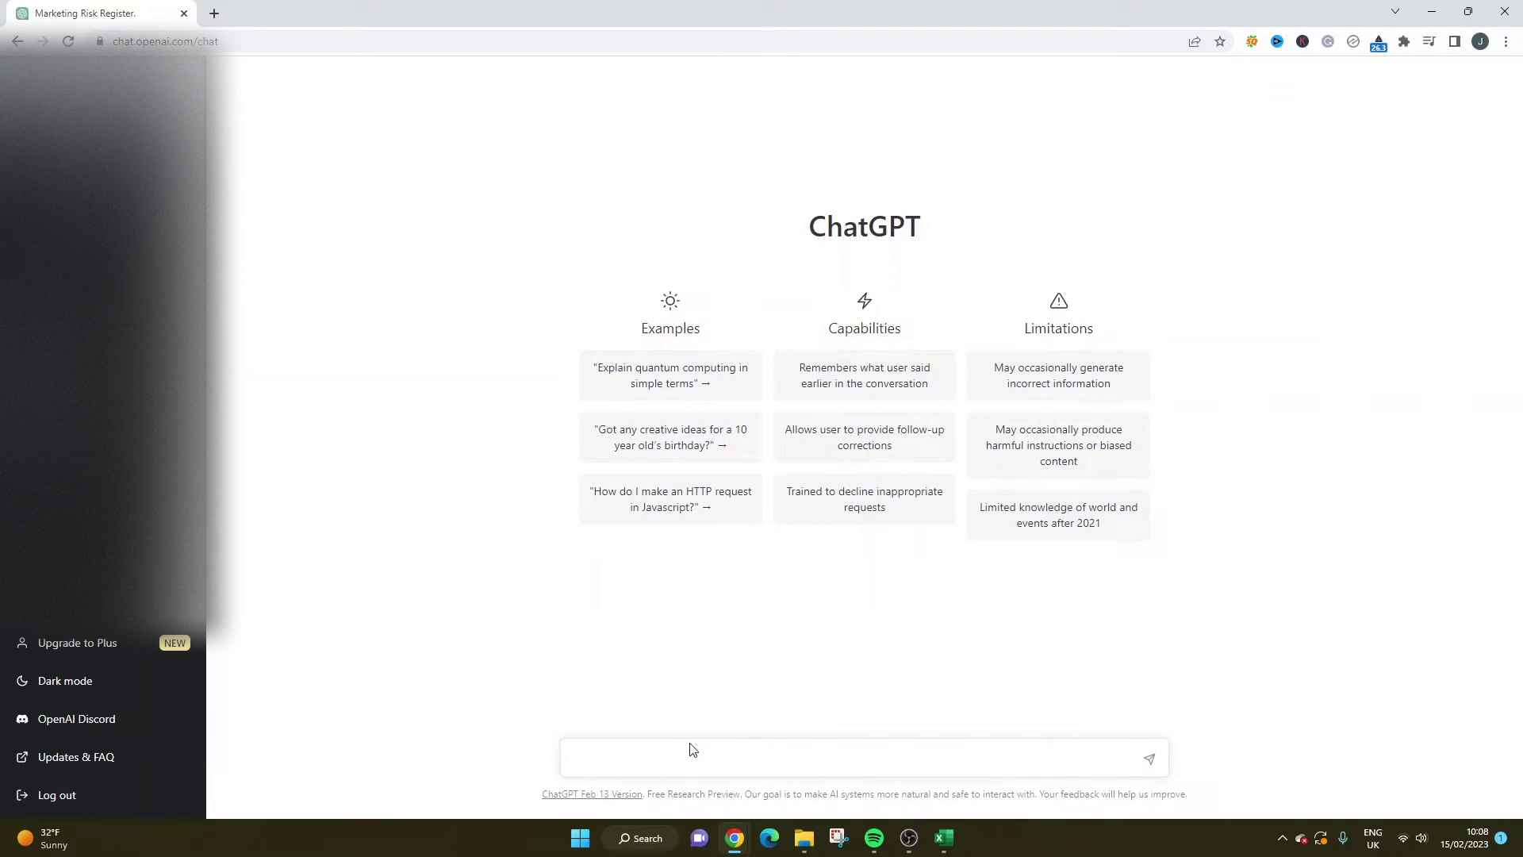
{"action": "key", "text": "ctrl+v"}
{"action": "triple_click", "coordinate": [1059, 753]}
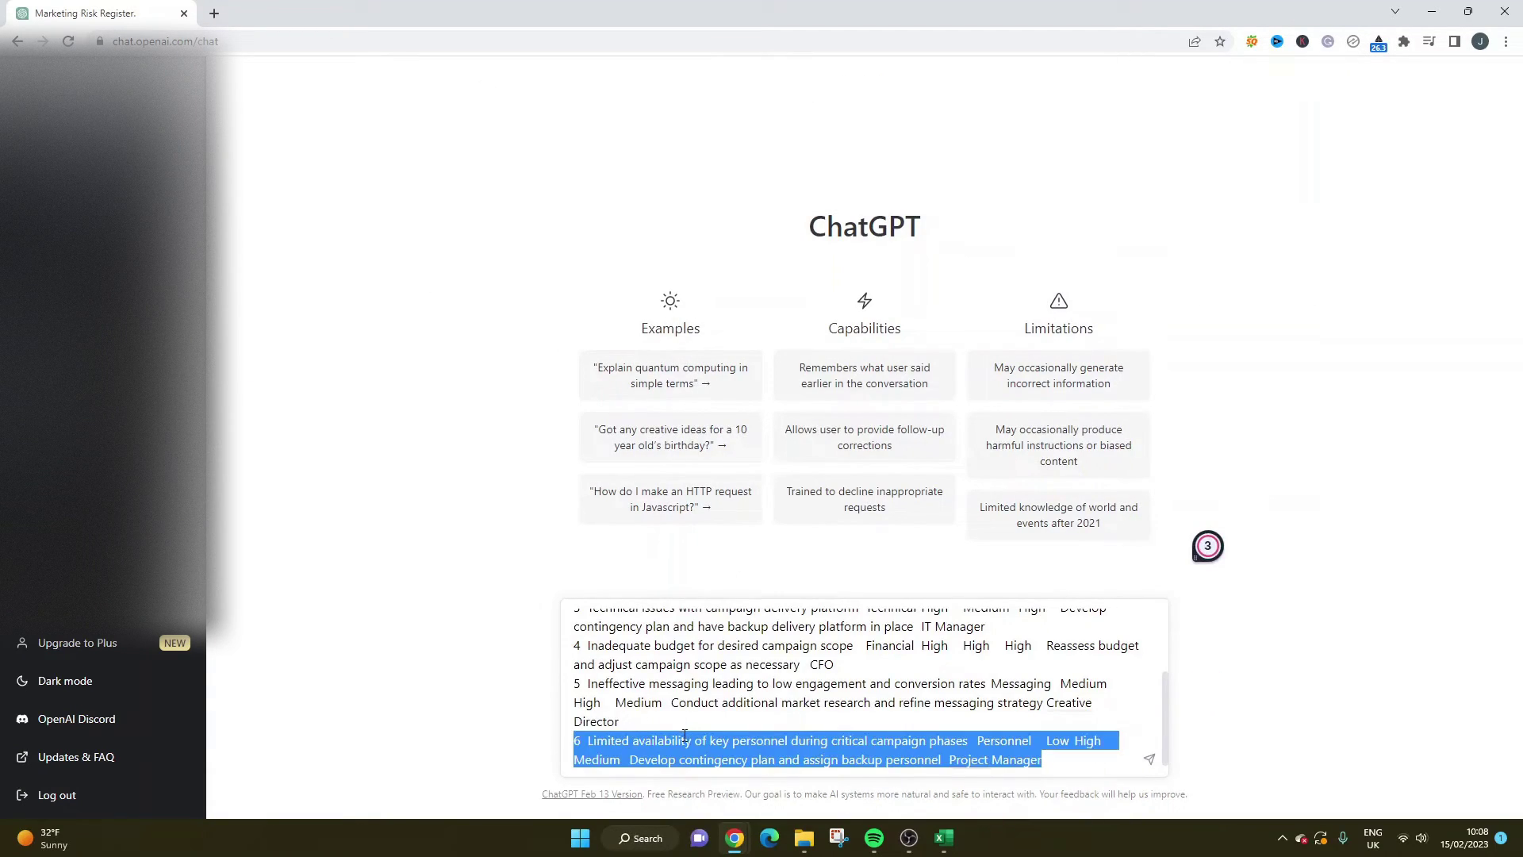
{"action": "left_click", "coordinate": [1059, 759]}
{"action": "key", "text": "ctrl+a"}
{"action": "key", "text": "BackSpace"}
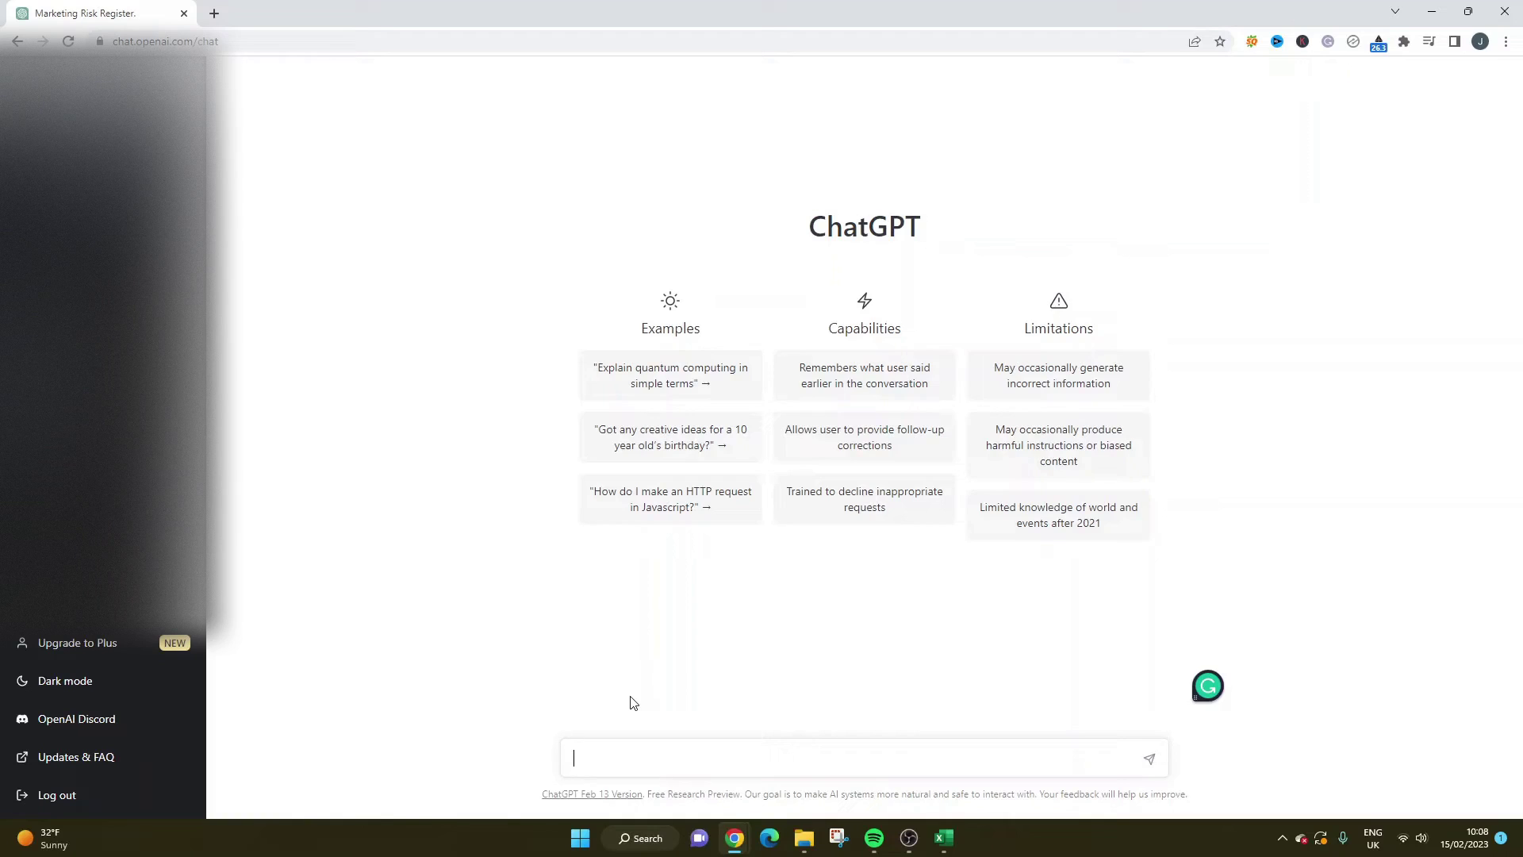
{"action": "type", "text": "Create a risk register in tabular form tha"}
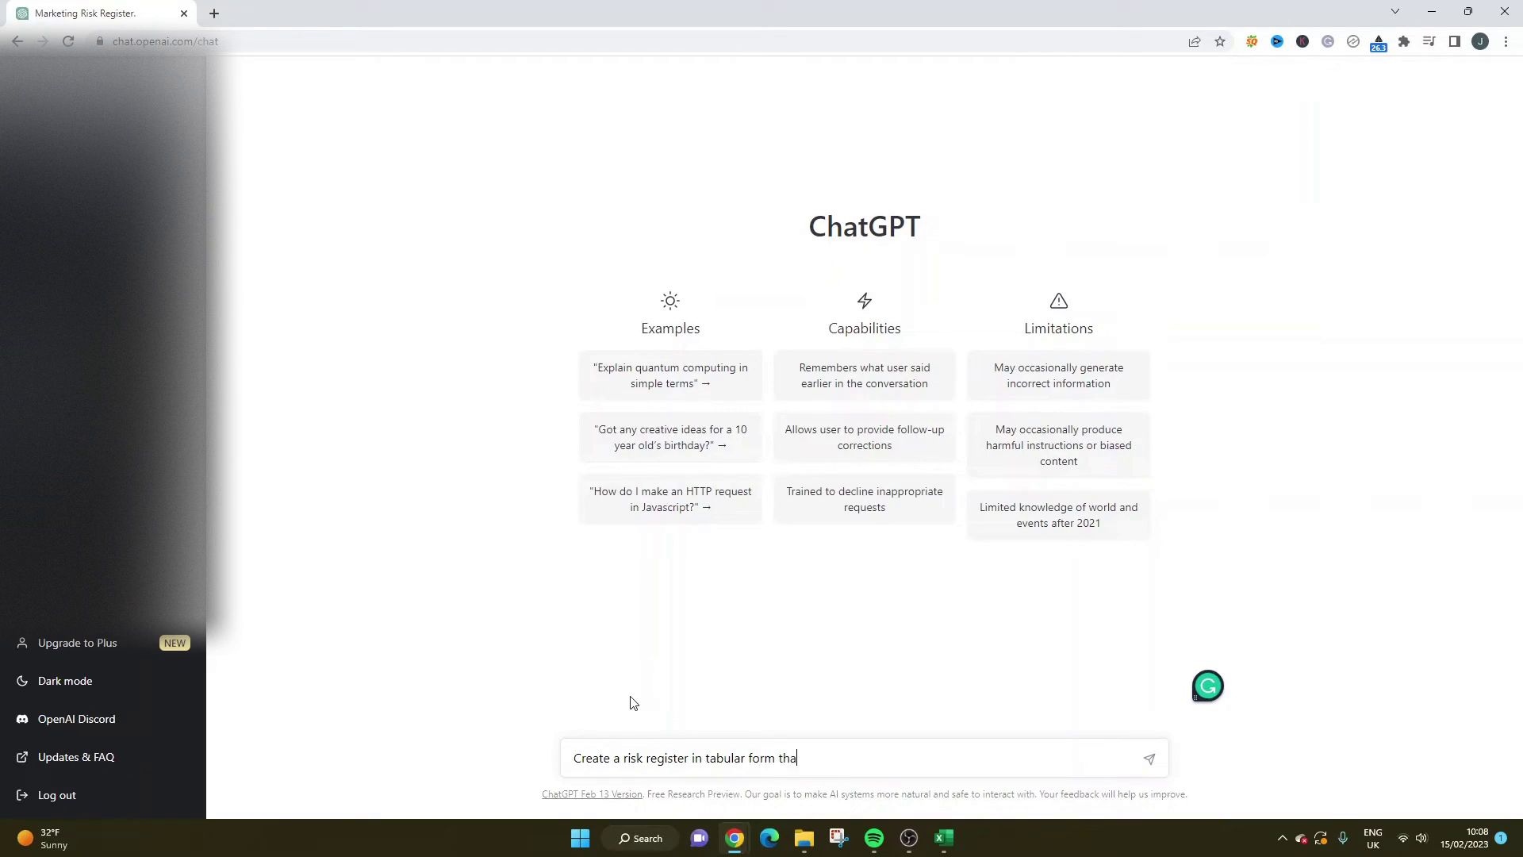
{"action": "type", "text": "t includes the columns: risk id, "}
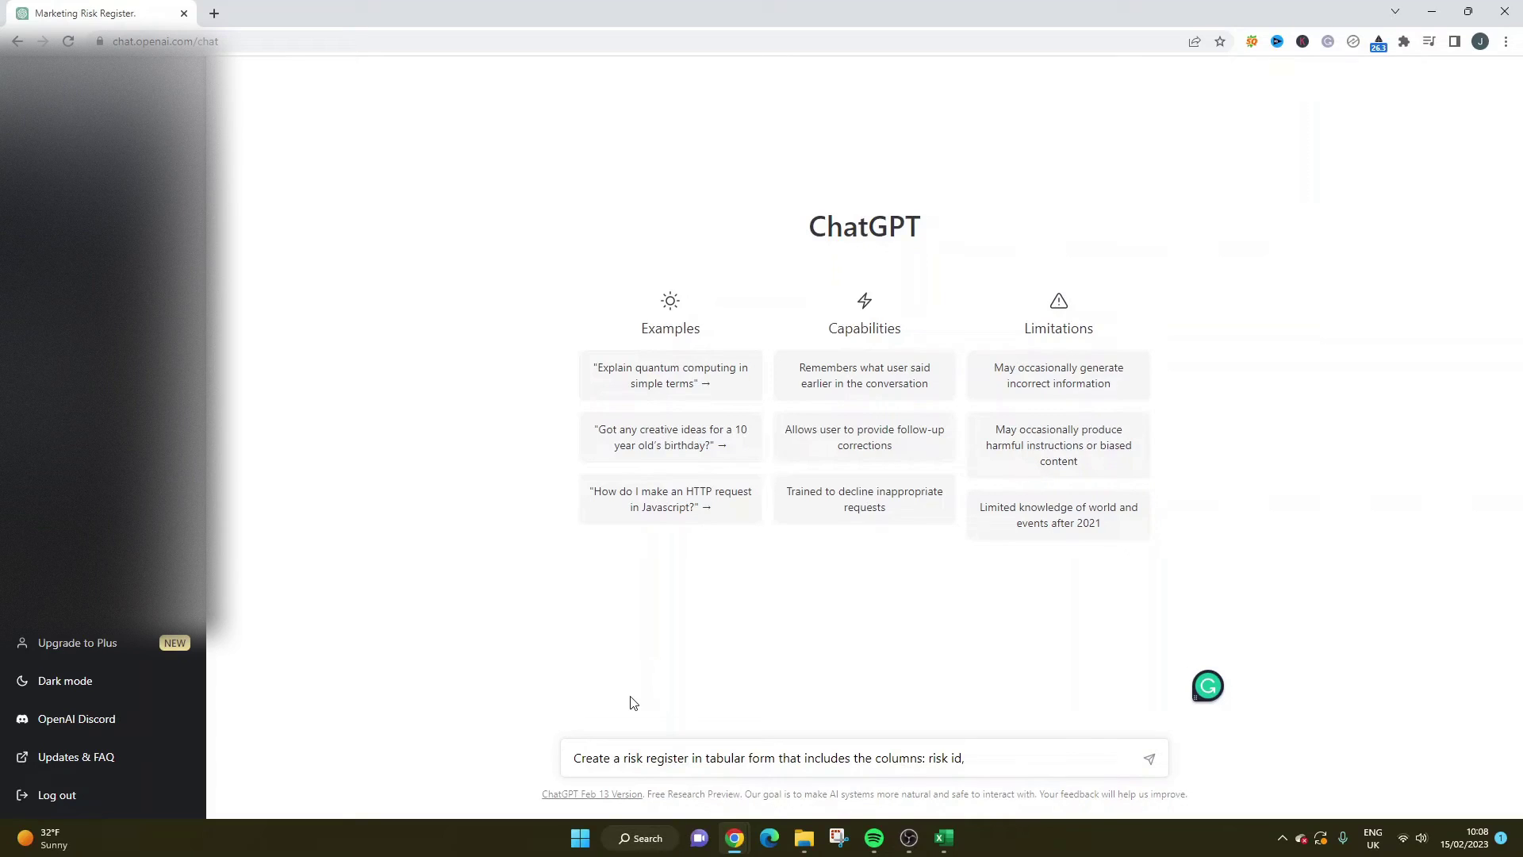
{"action": "type", "text": "owner, impact (scale 1-5), probability"}
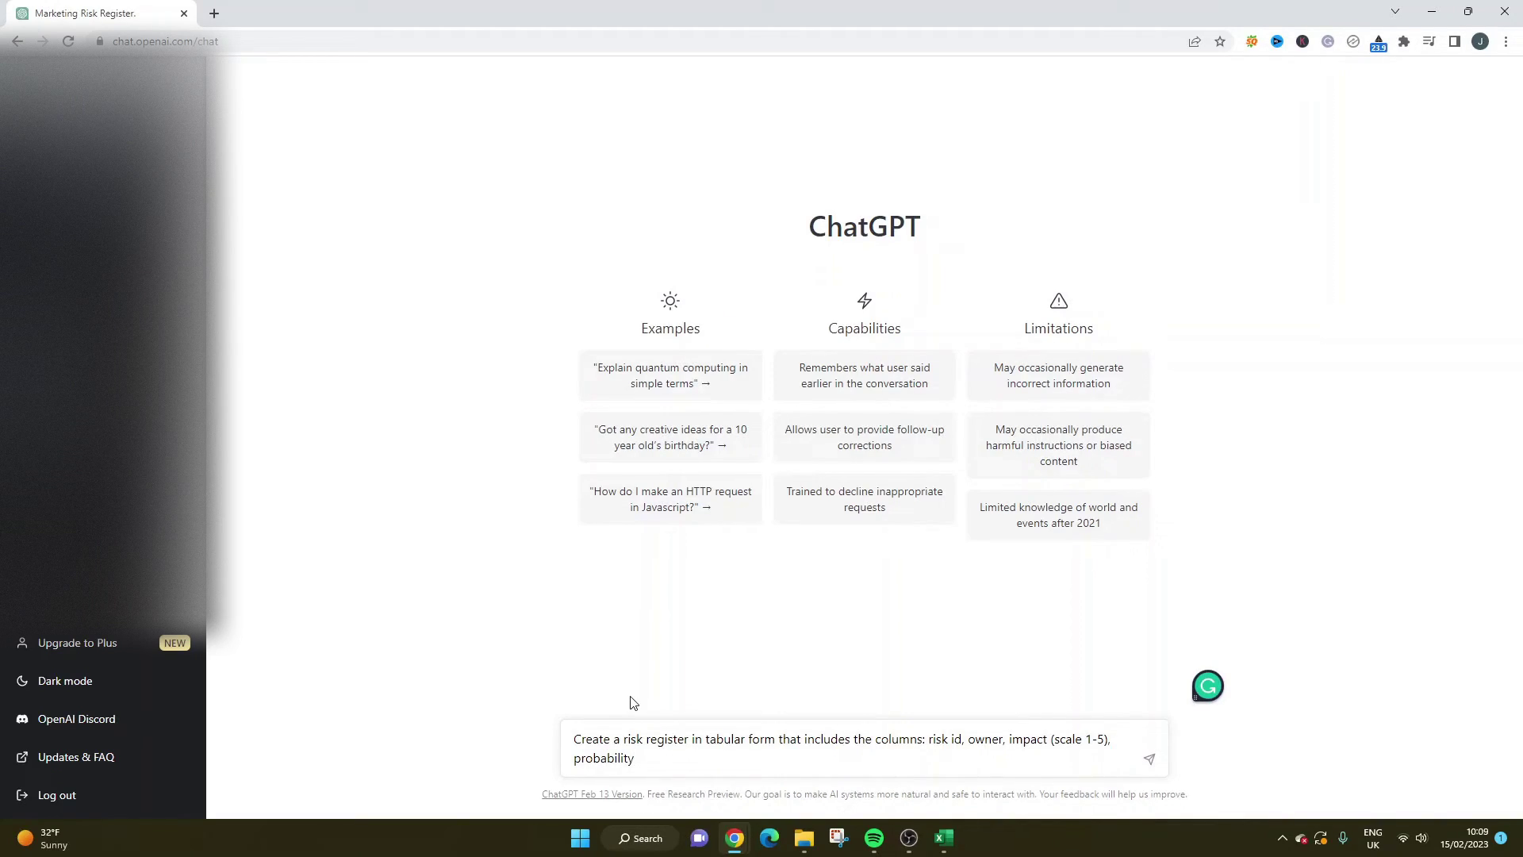
{"action": "type", "text": " 1(1-5),"}
Send the request for a five-row risk register with Risk ID, Owner, Impact (1-5) and Probability (1-5) columns.
{"action": "left_click", "coordinate": [1149, 758]}
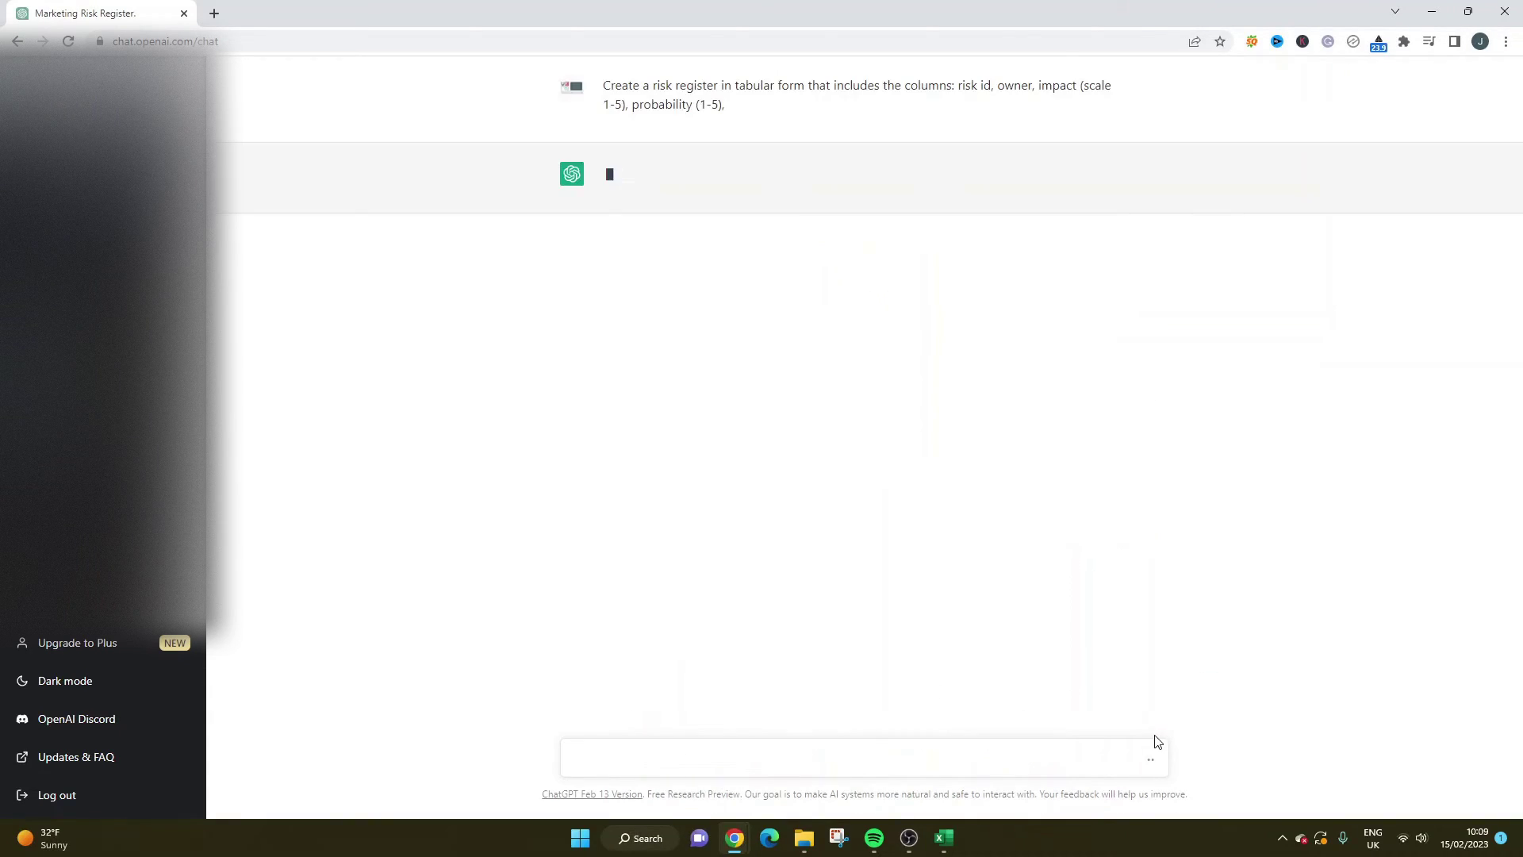